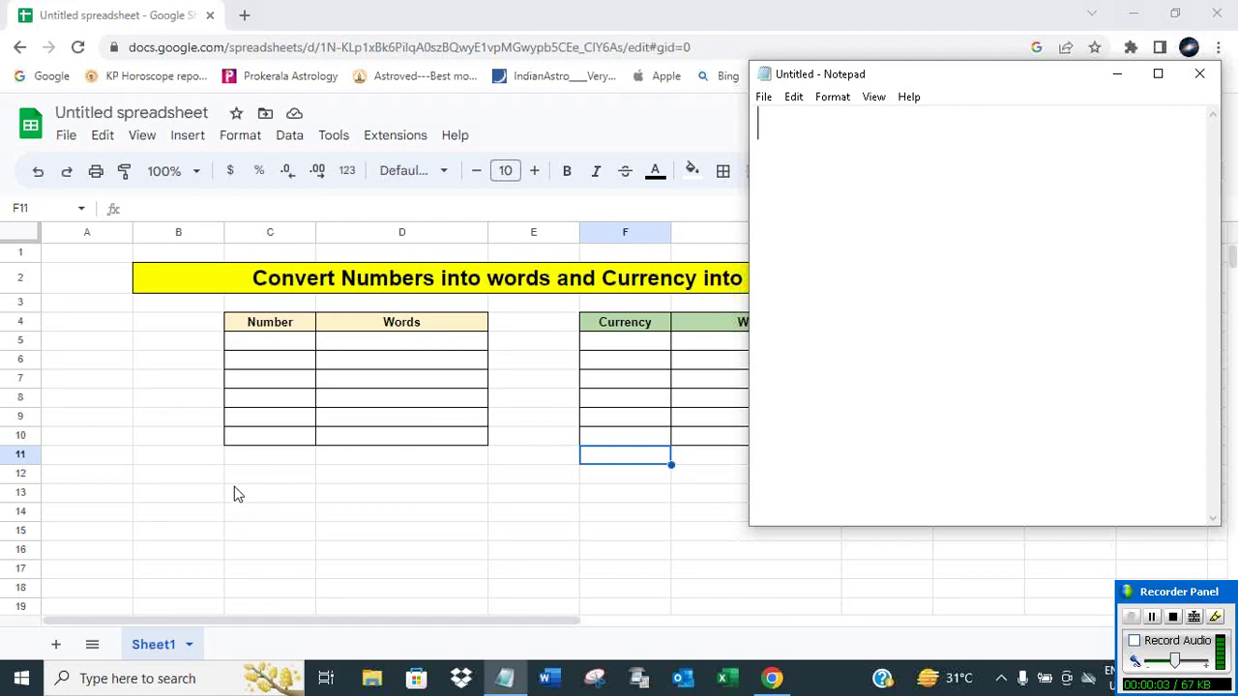
Type 'Hello,' and an intro sentence about converting numbers and currency into words
type("Hello,")
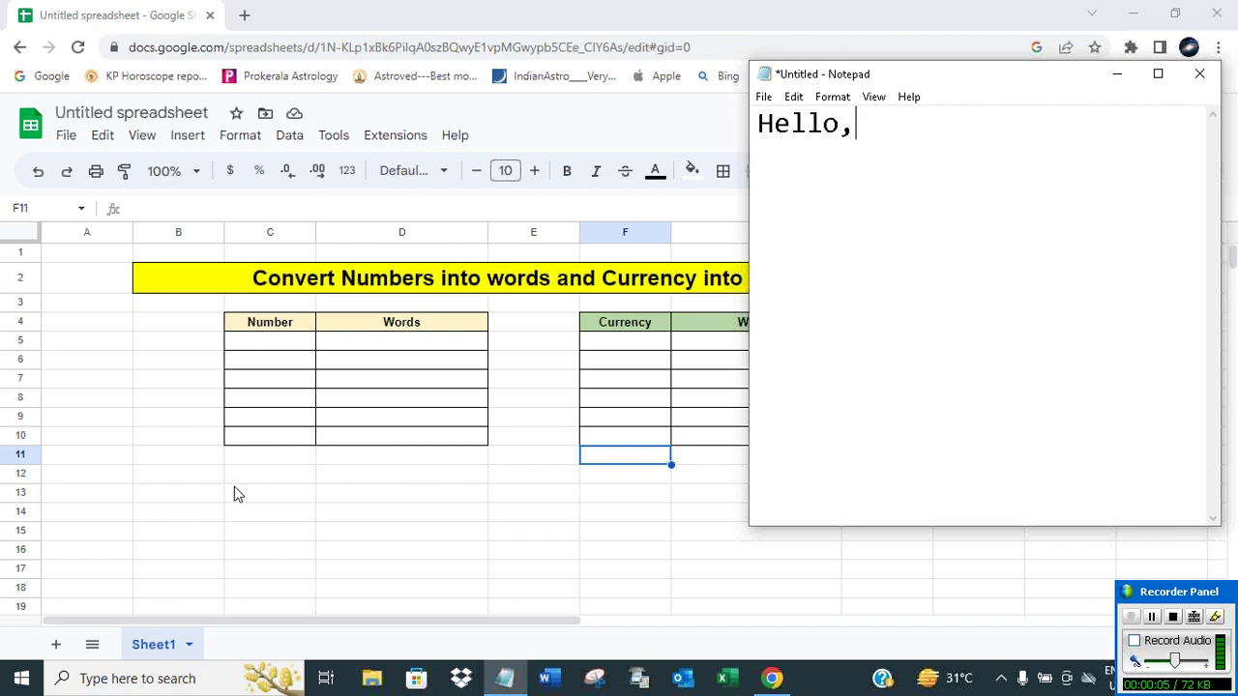
key("Return")
type("In this vi")
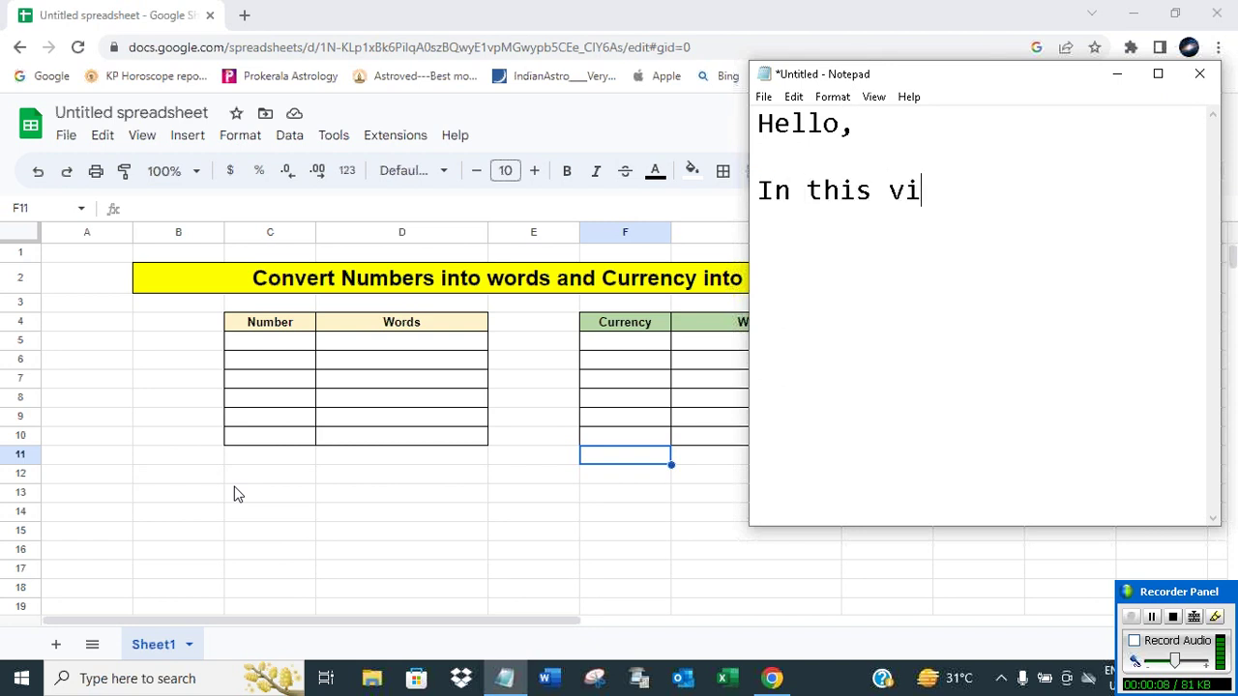
type("deo, I will ")
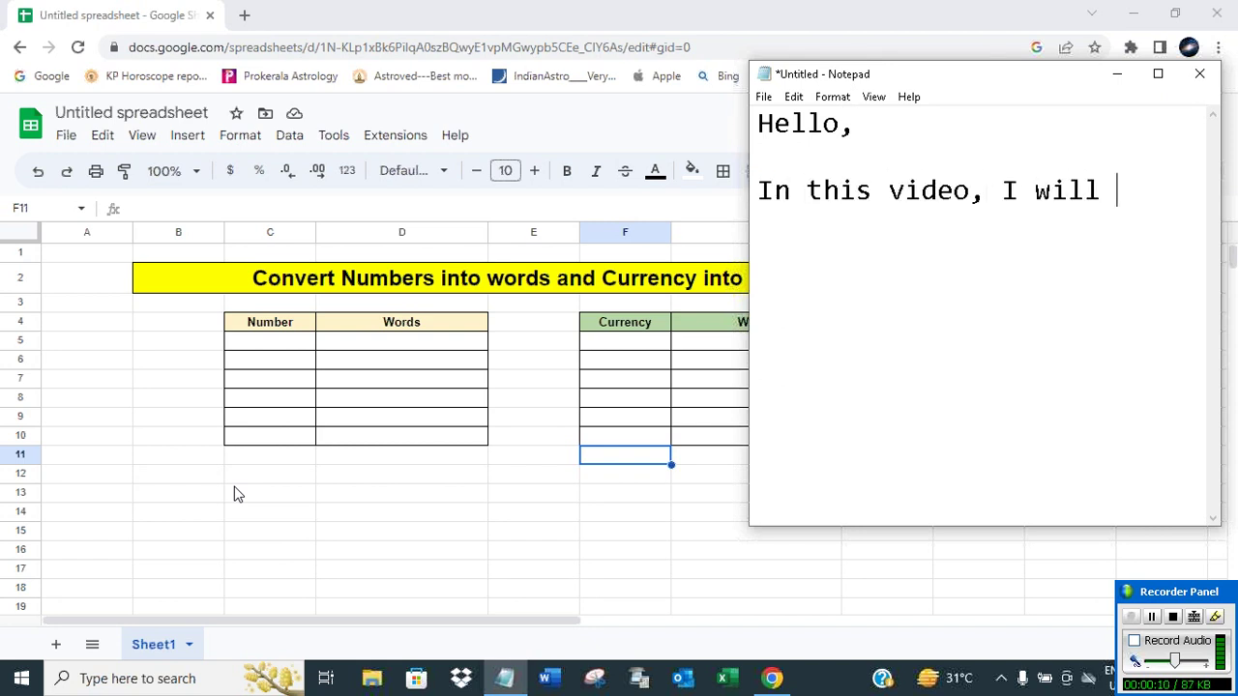
type("show, how to ")
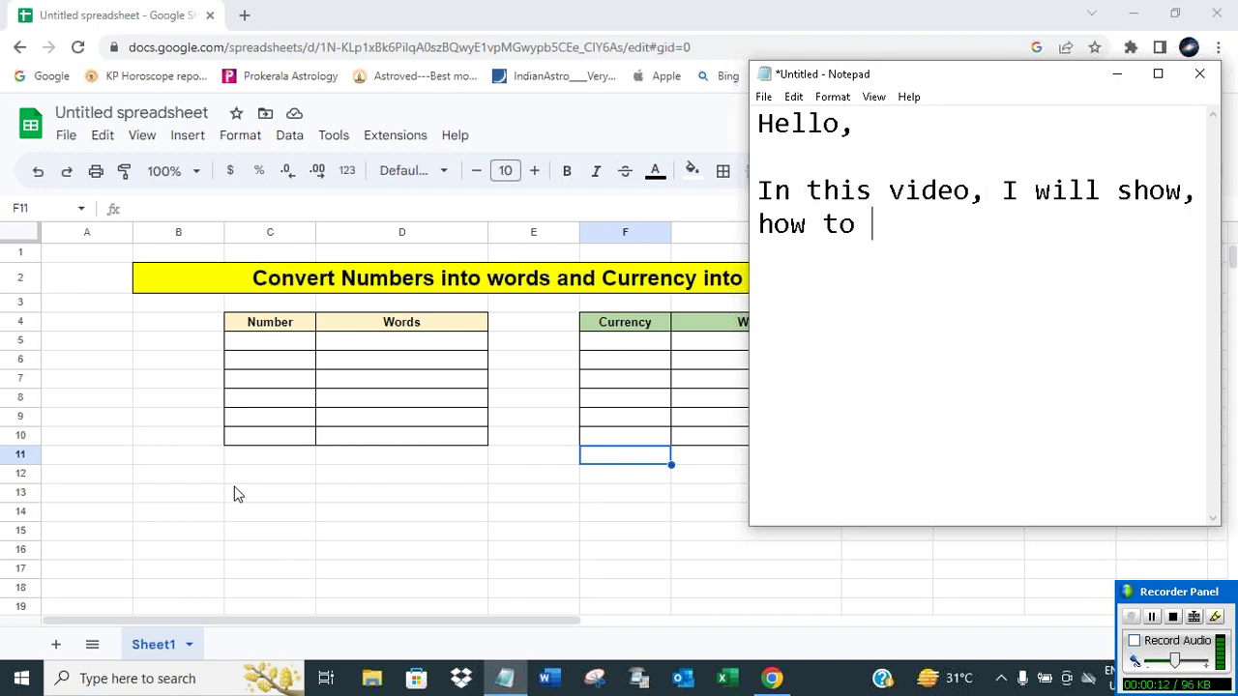
type("convert numb")
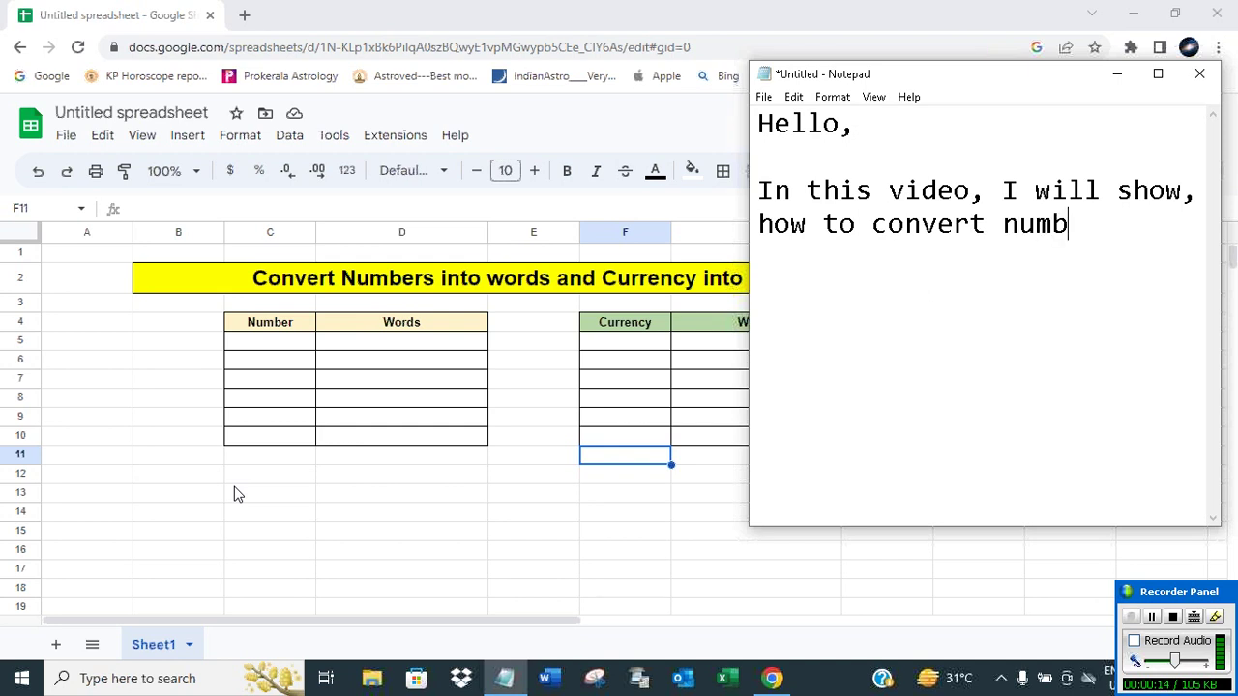
type("ers into words ")
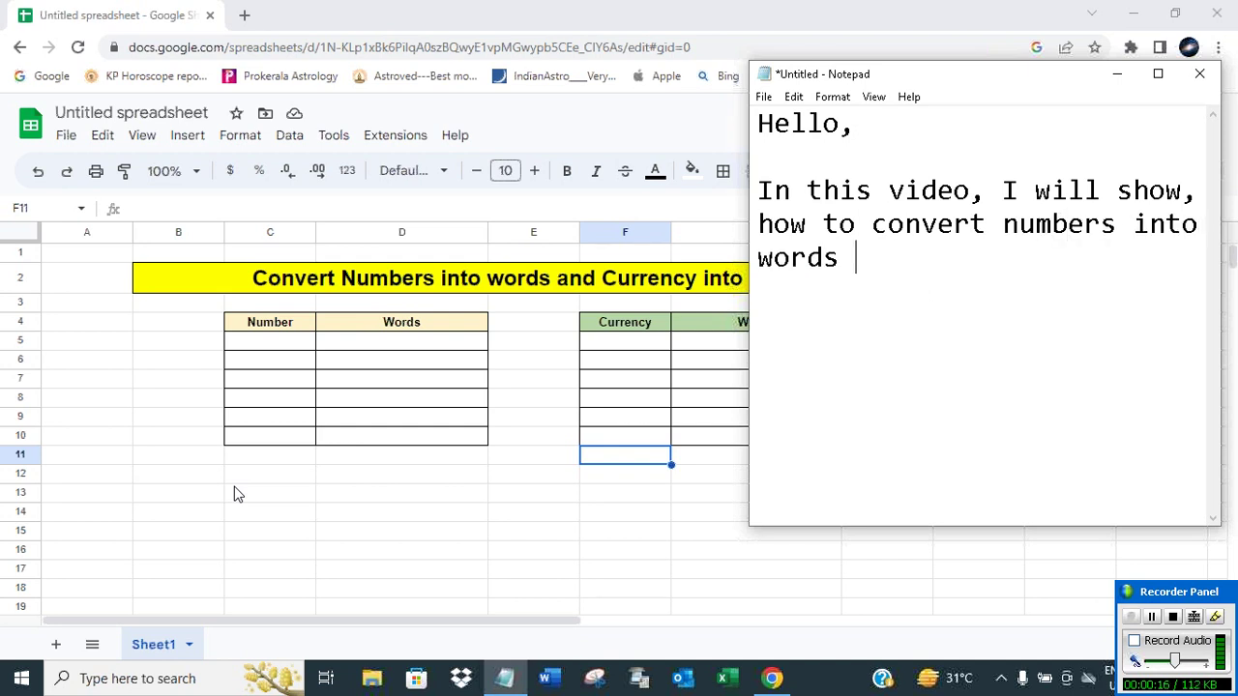
type("and currency")
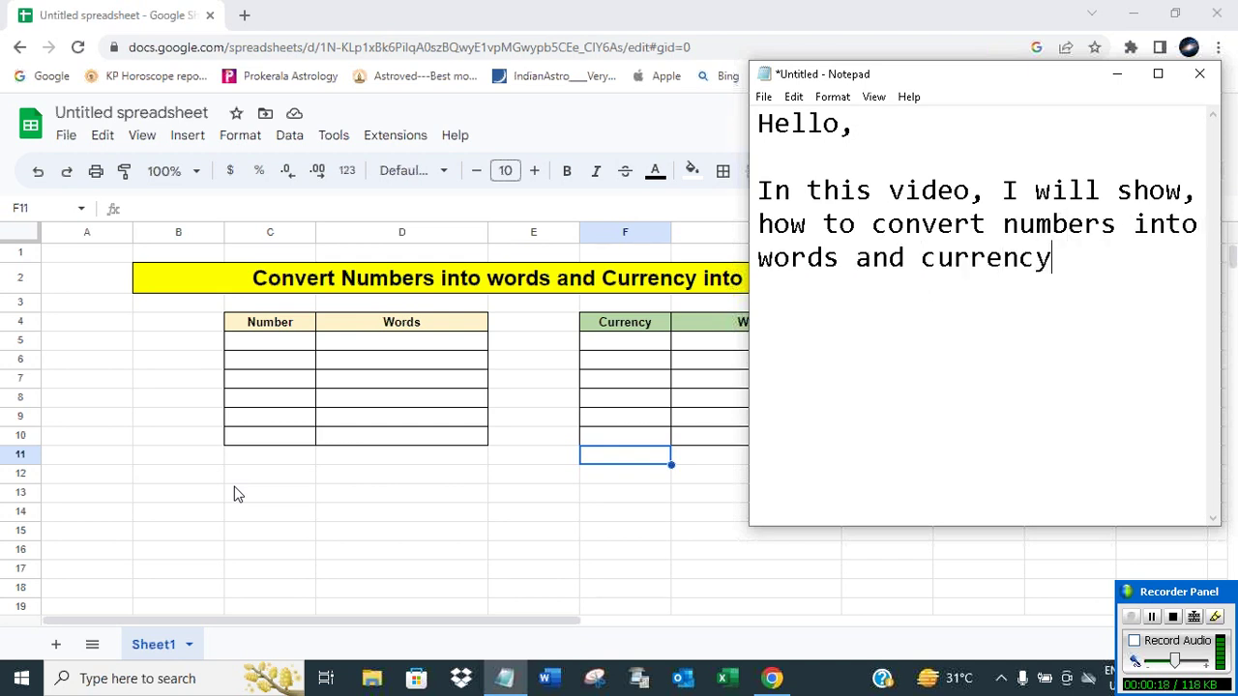
type(" into wor")
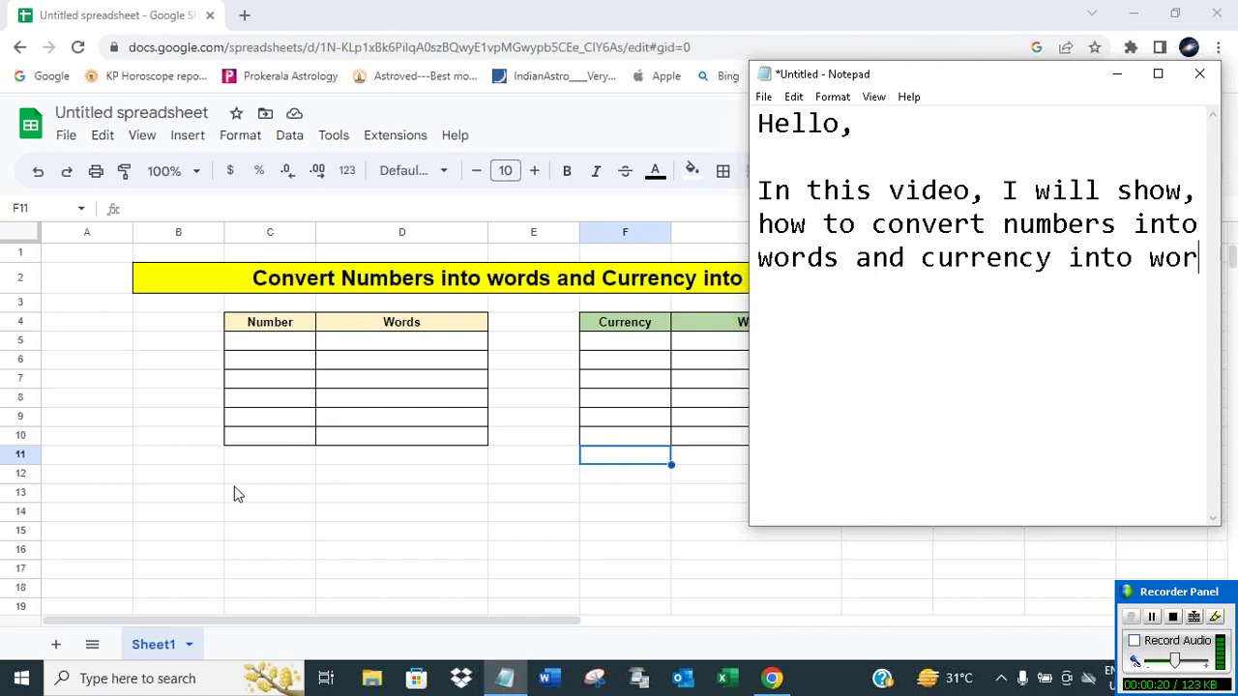
type("ds in Google Sh")
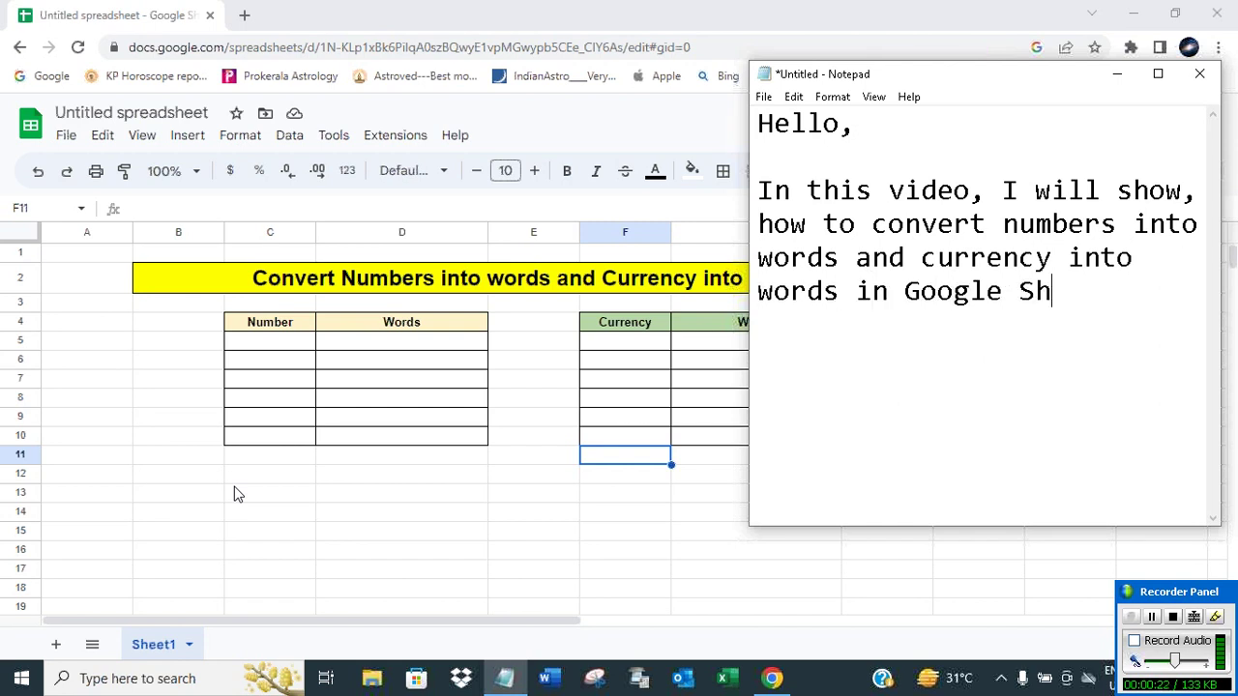
type("eets.")
key("Return")
key("Return")
Add that the NumberText add-on must be installed to Google Sheets, ending with 'Let me show.'
type("S,")
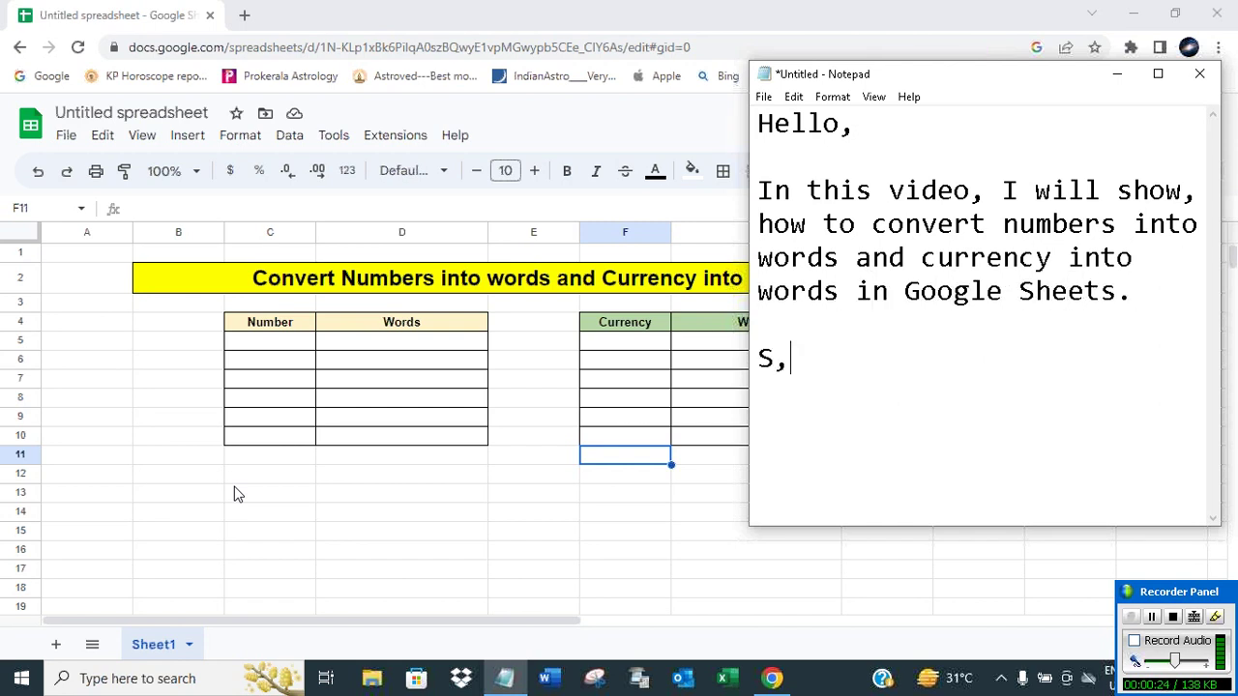
key("BackSpace")
type("o, let")
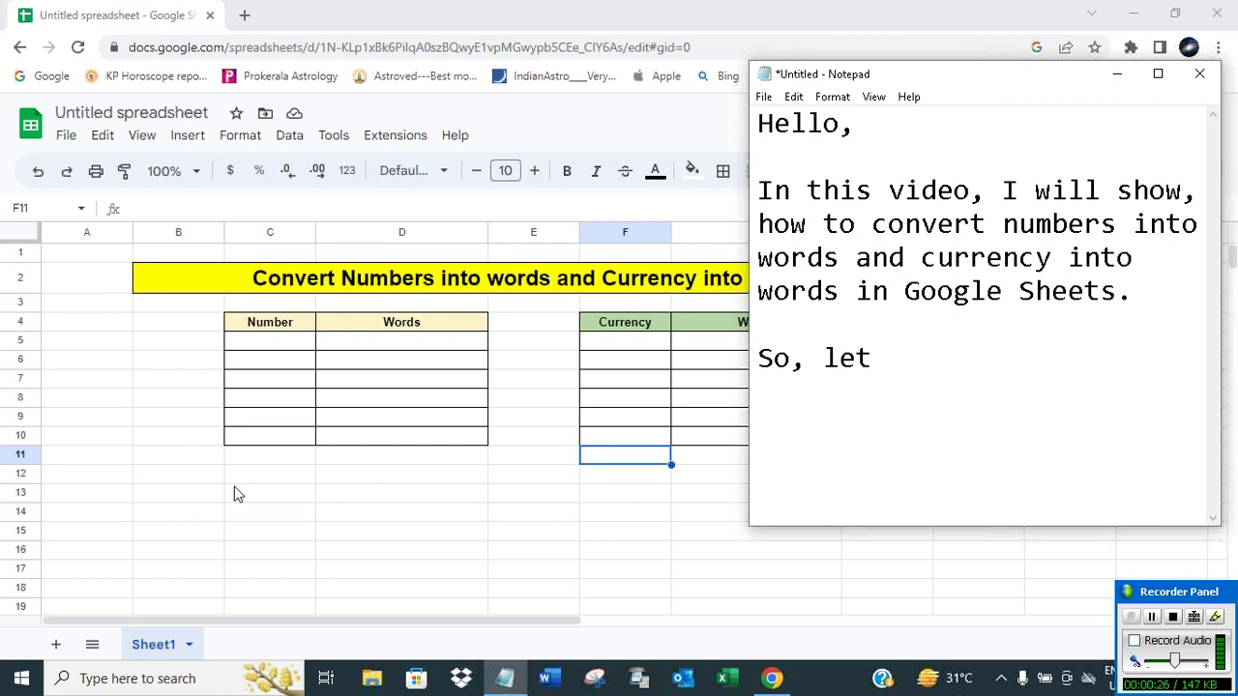
type("'s do it.")
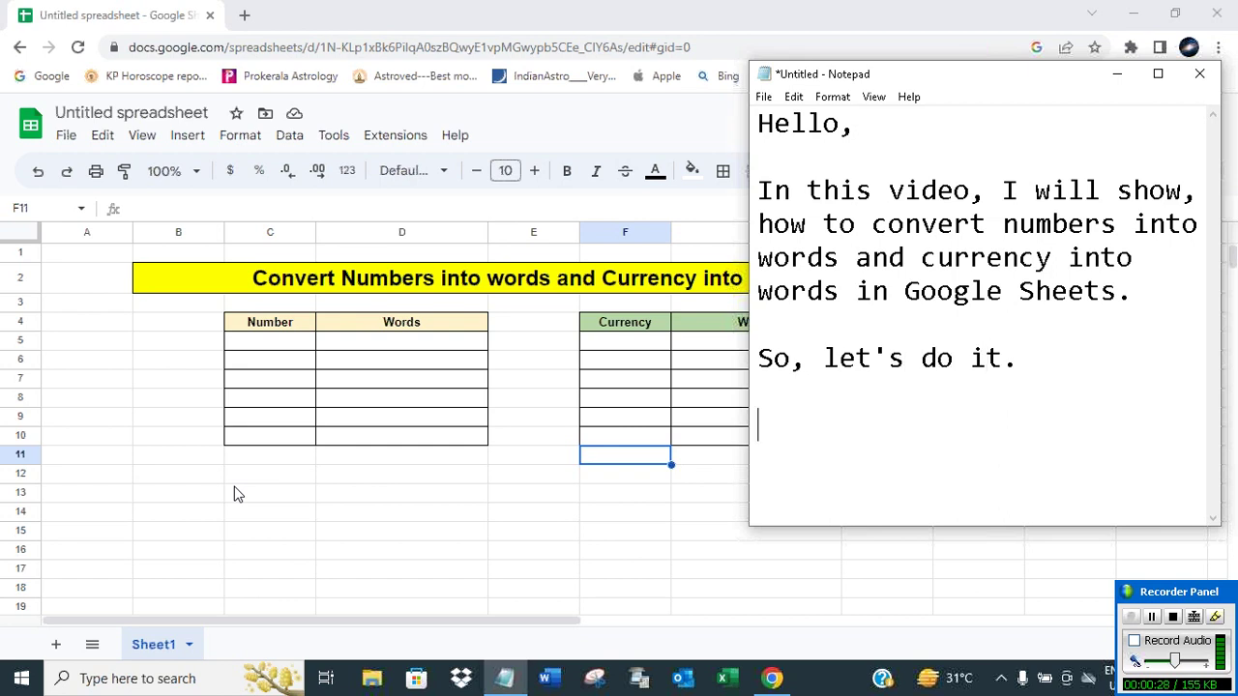
type("For this, fi")
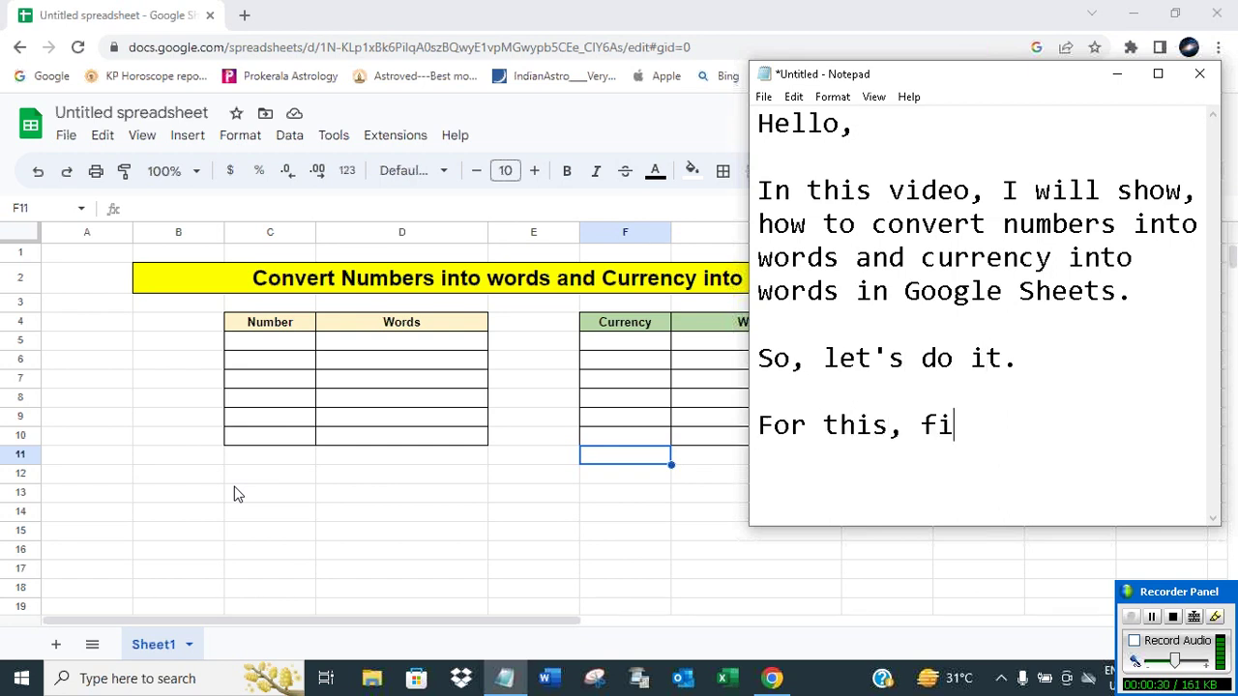
type("rst, we ne")
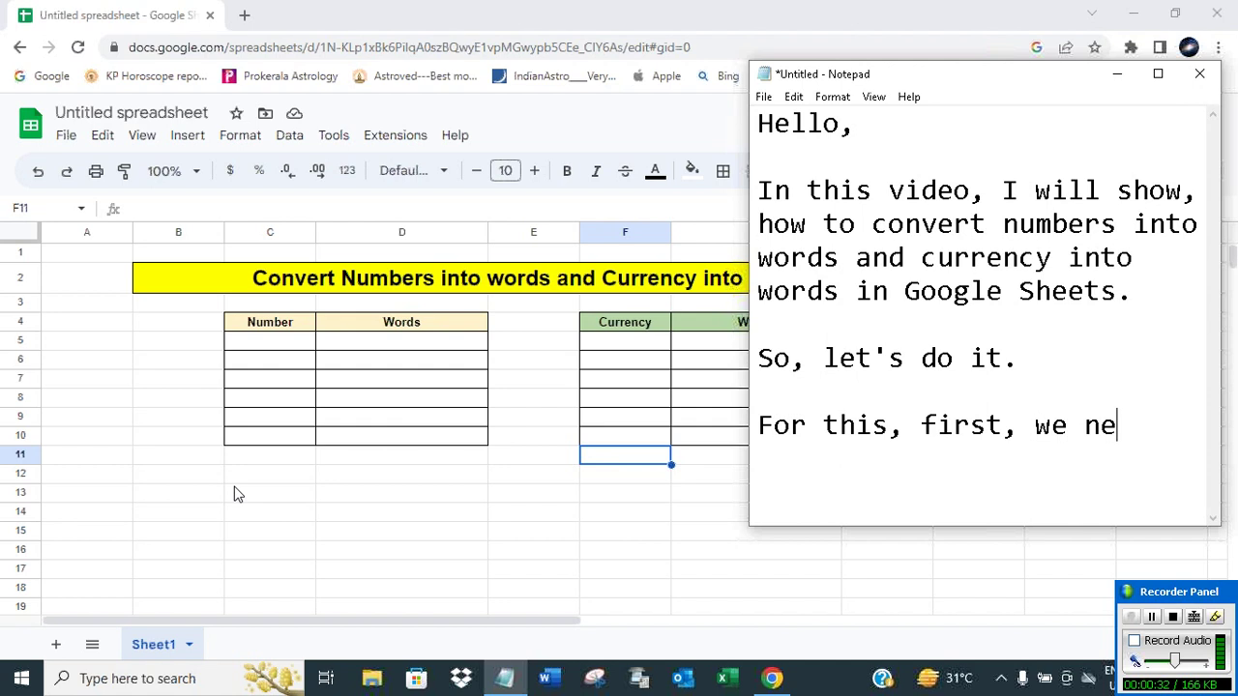
type("edti")
key("BackSpace")
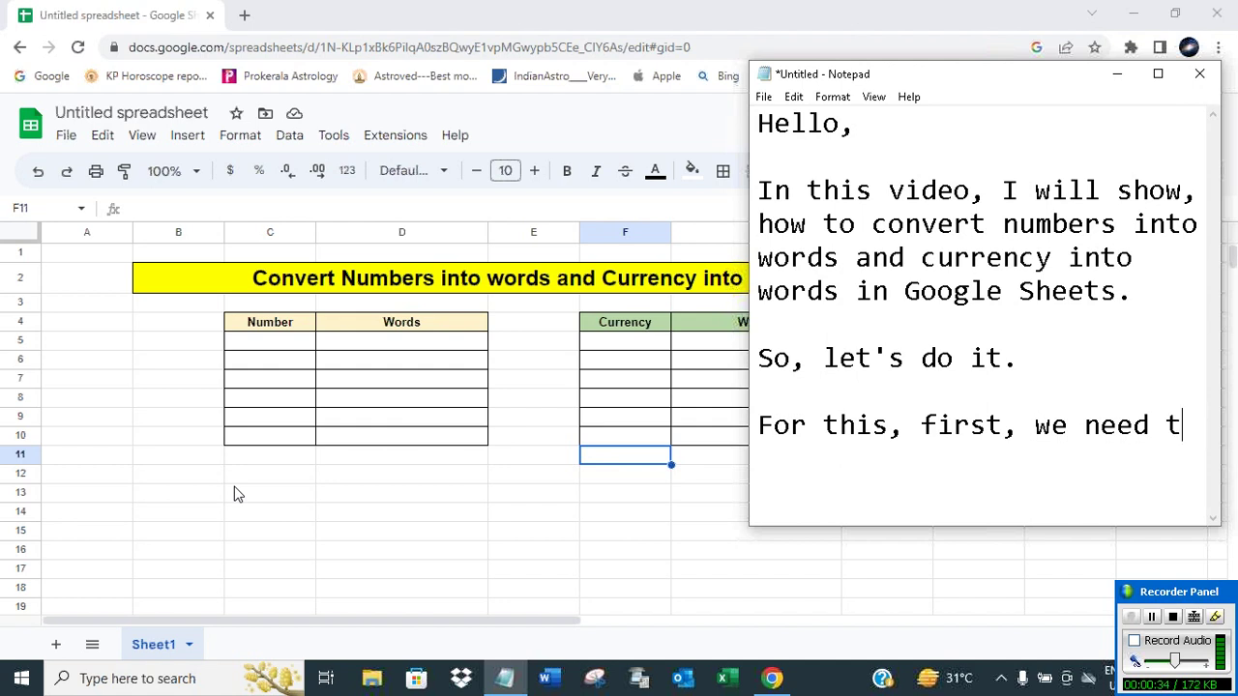
type("o instal")
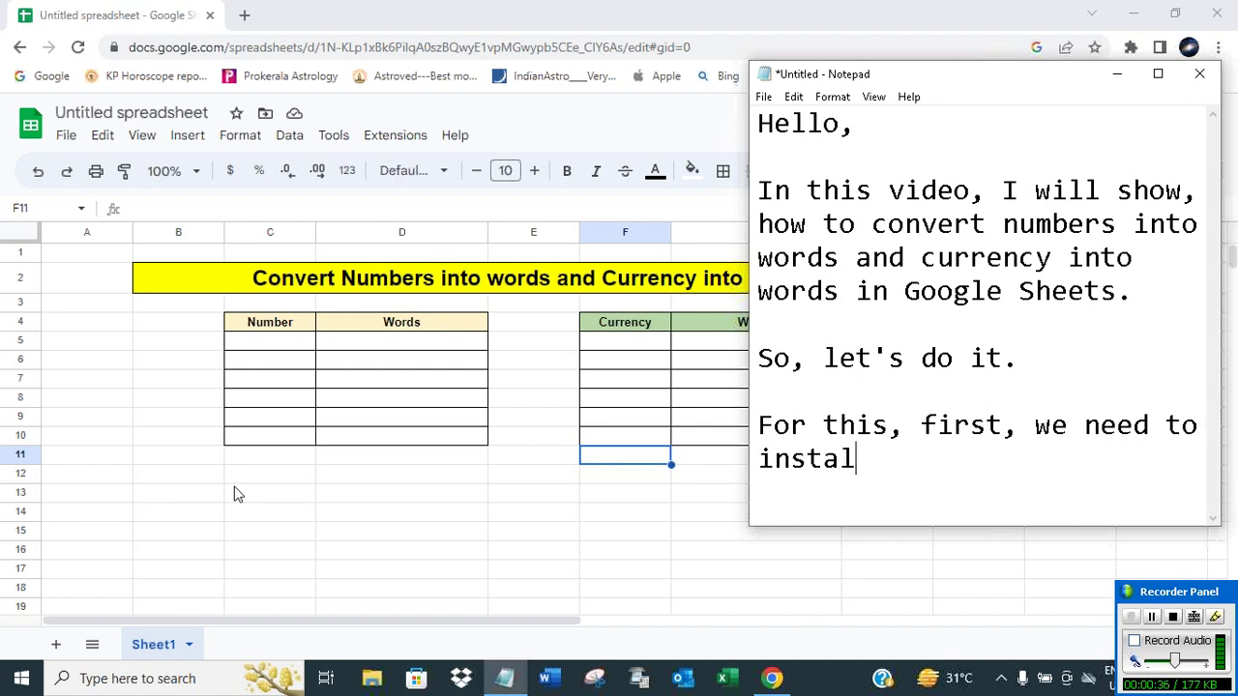
type("l NumberT")
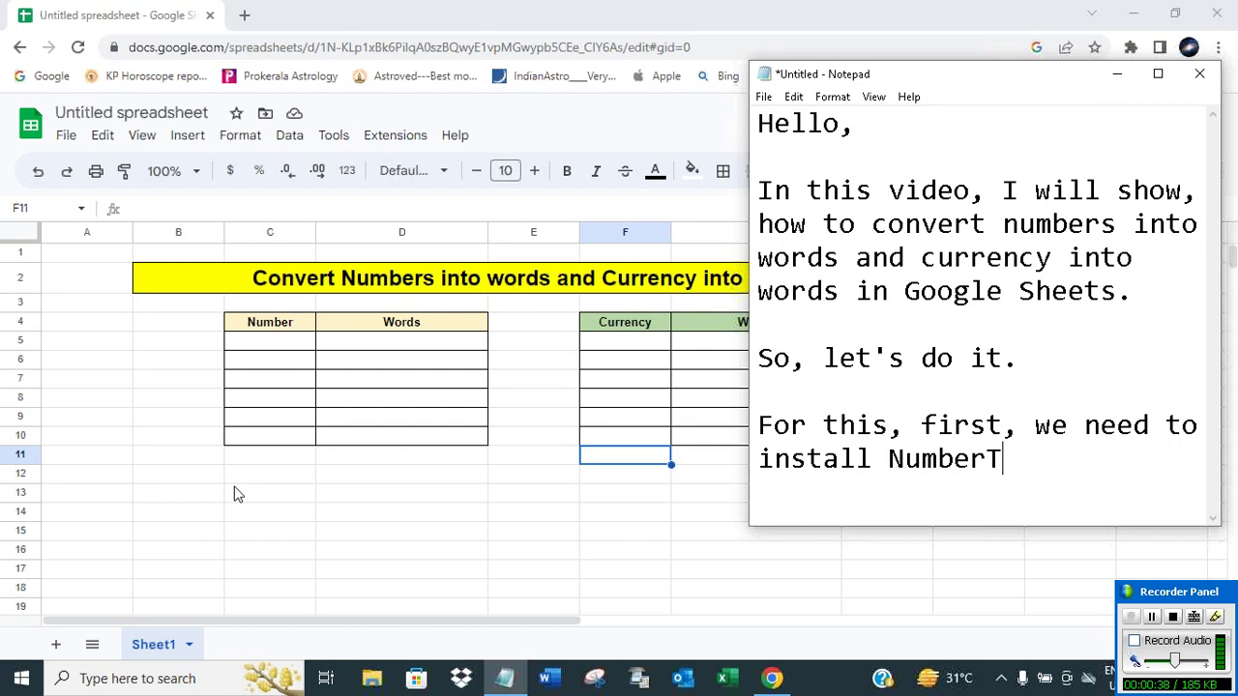
type("ext add ")
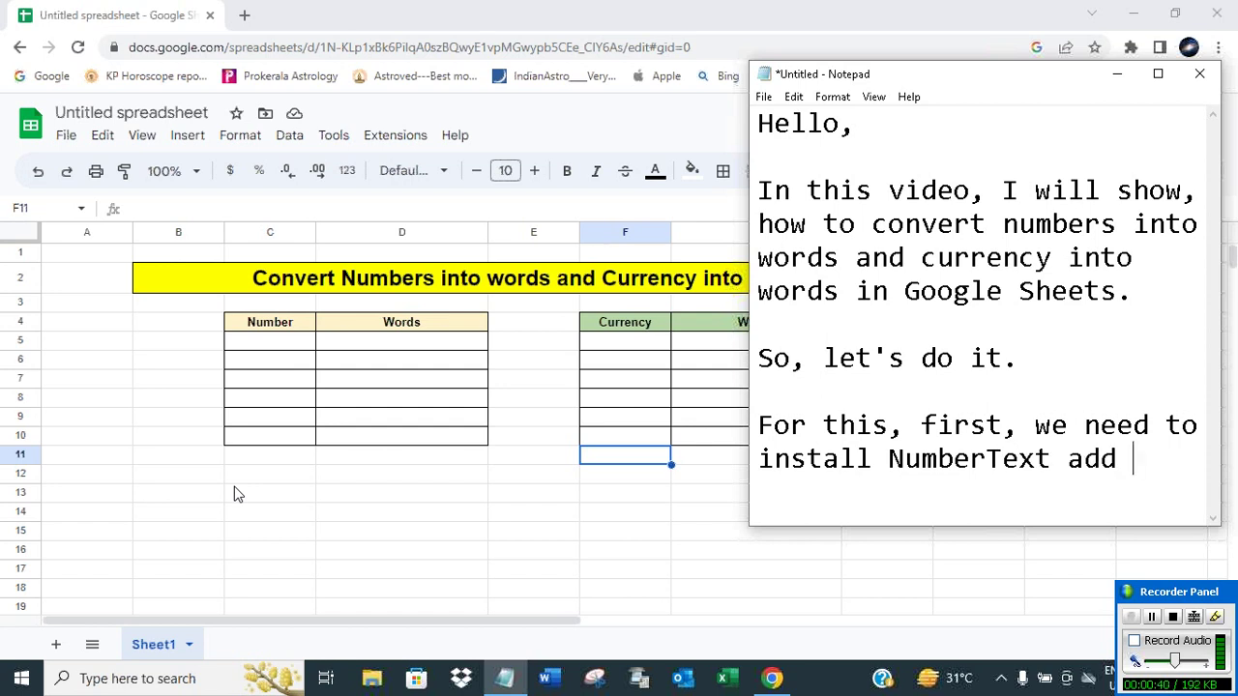
type("on to our G")
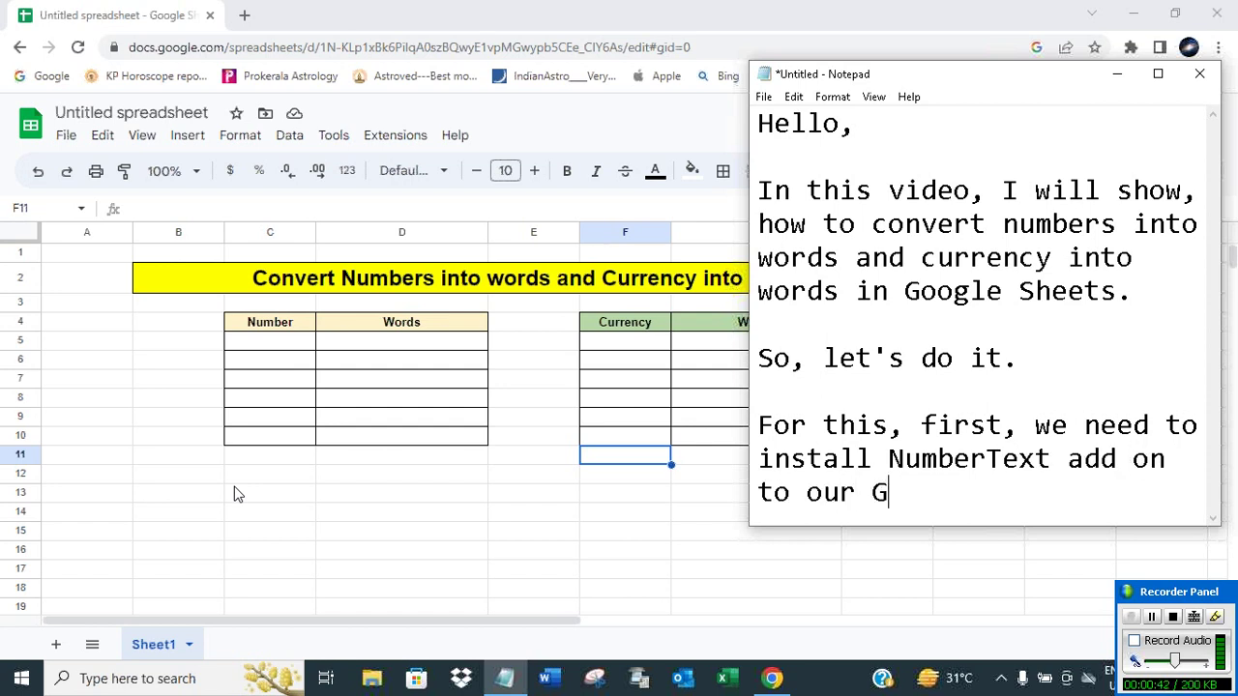
type("oogle She")
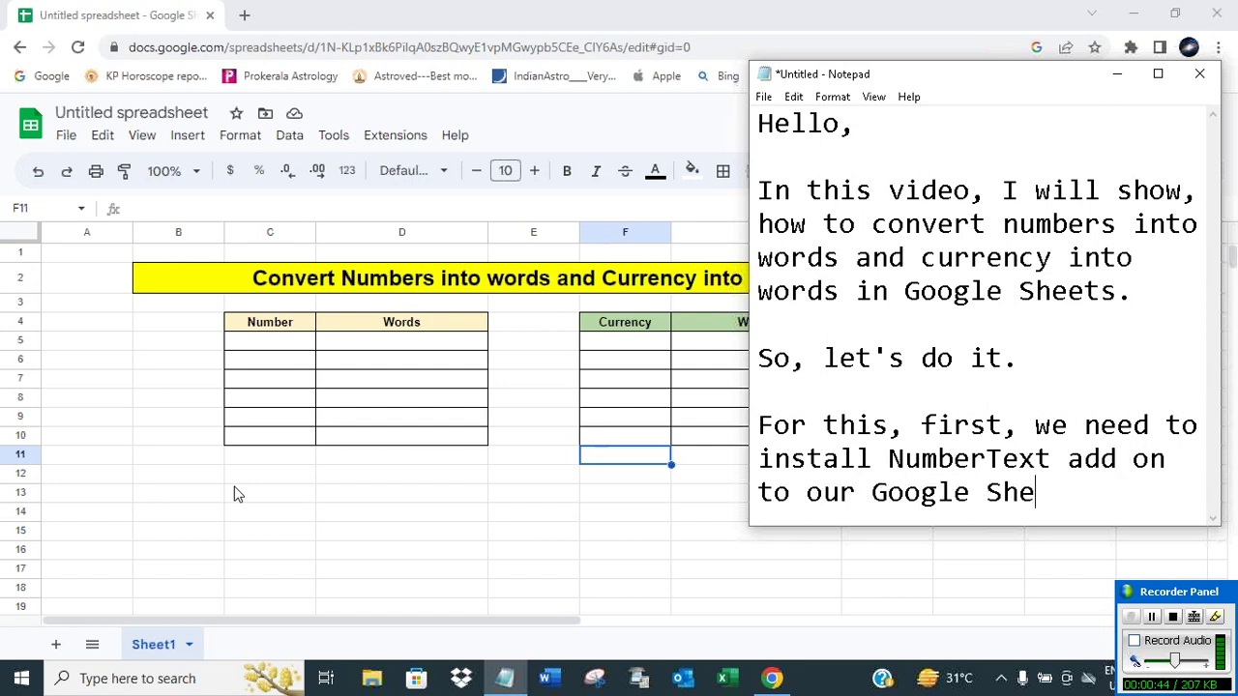
type("ets.")
key("Return")
key("Return")
key("Return")
type("ke")
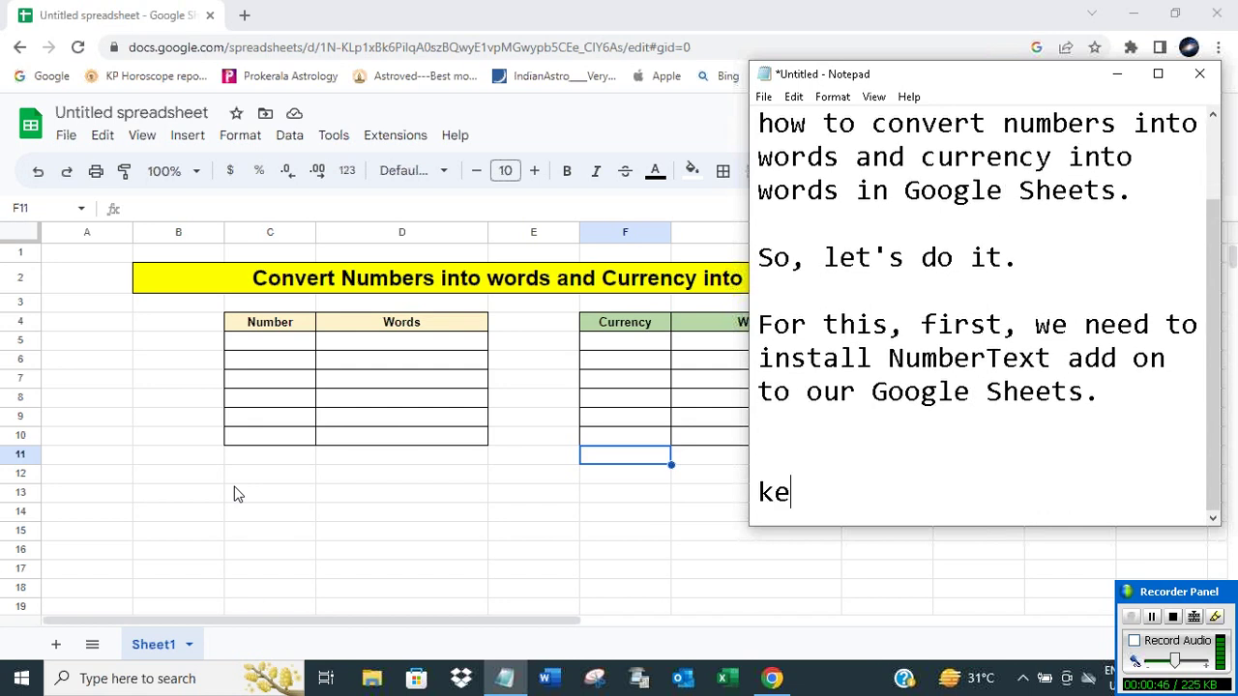
key("BackSpace")
key("BackSpace")
type("Let m")
type("e show.")
key("Return")
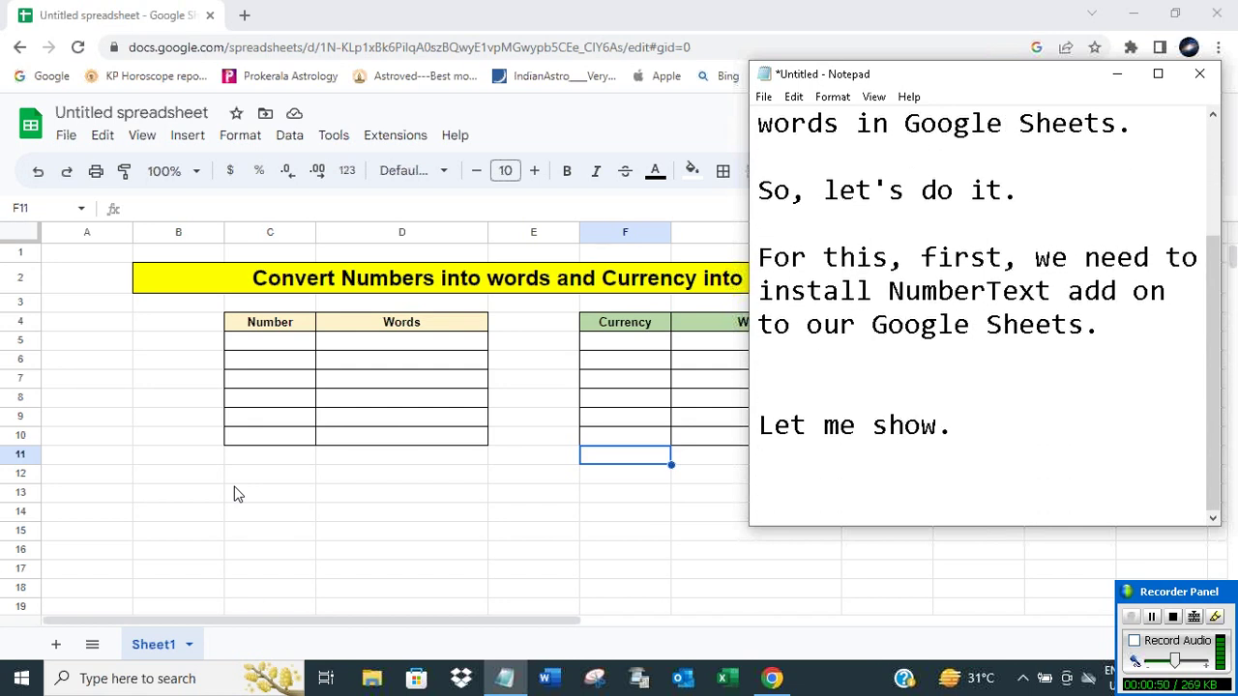
Search the Workspace Marketplace for Numbertext and confirm the add-on is already installed
left_click(1121, 77)
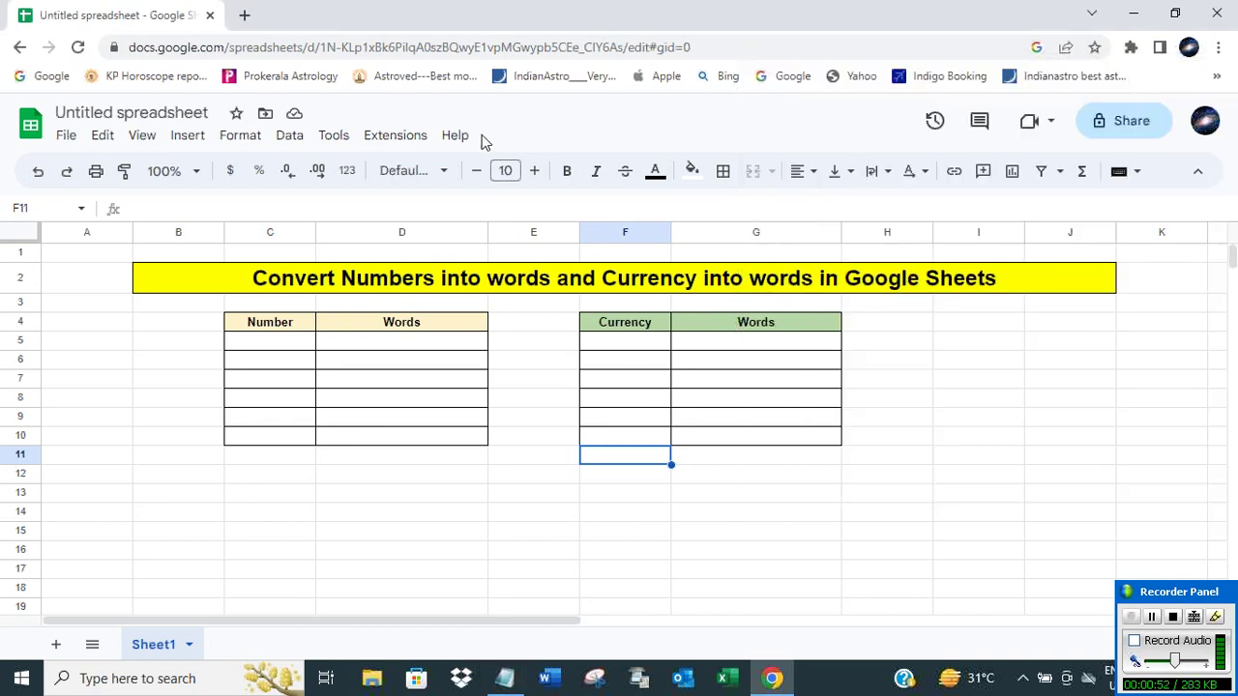
left_click(387, 137)
mouse_move(409, 171)
left_click(718, 174)
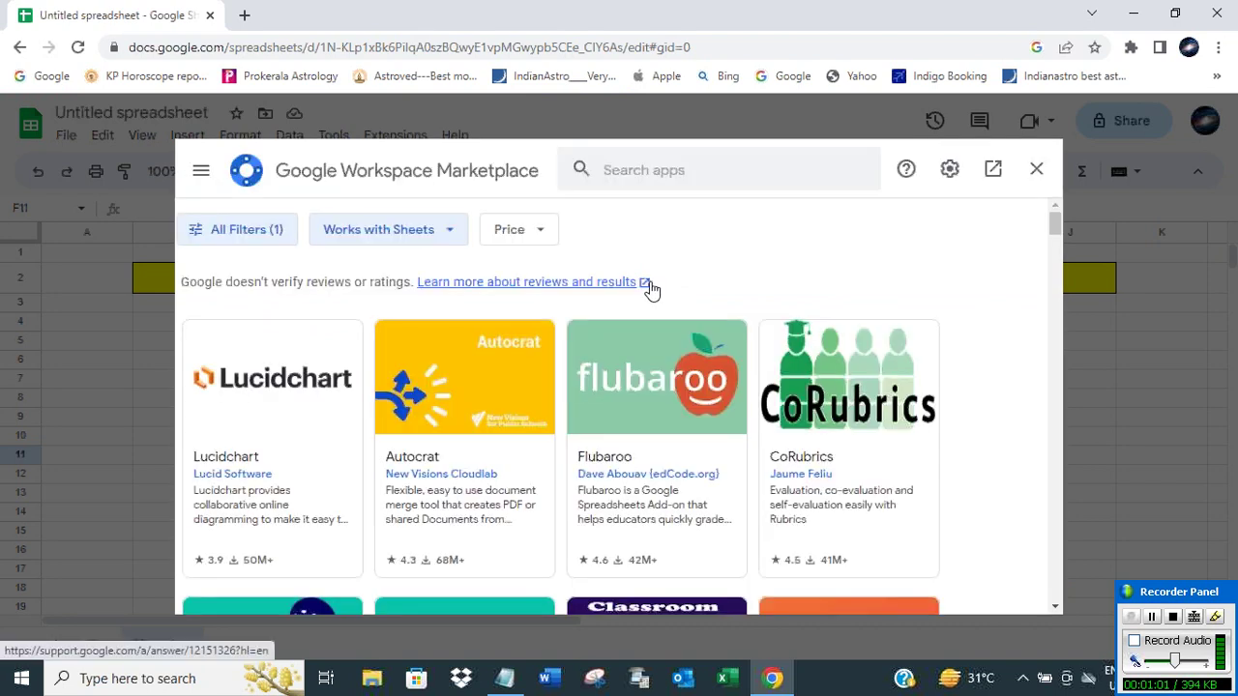
left_click(694, 167)
type("Nu")
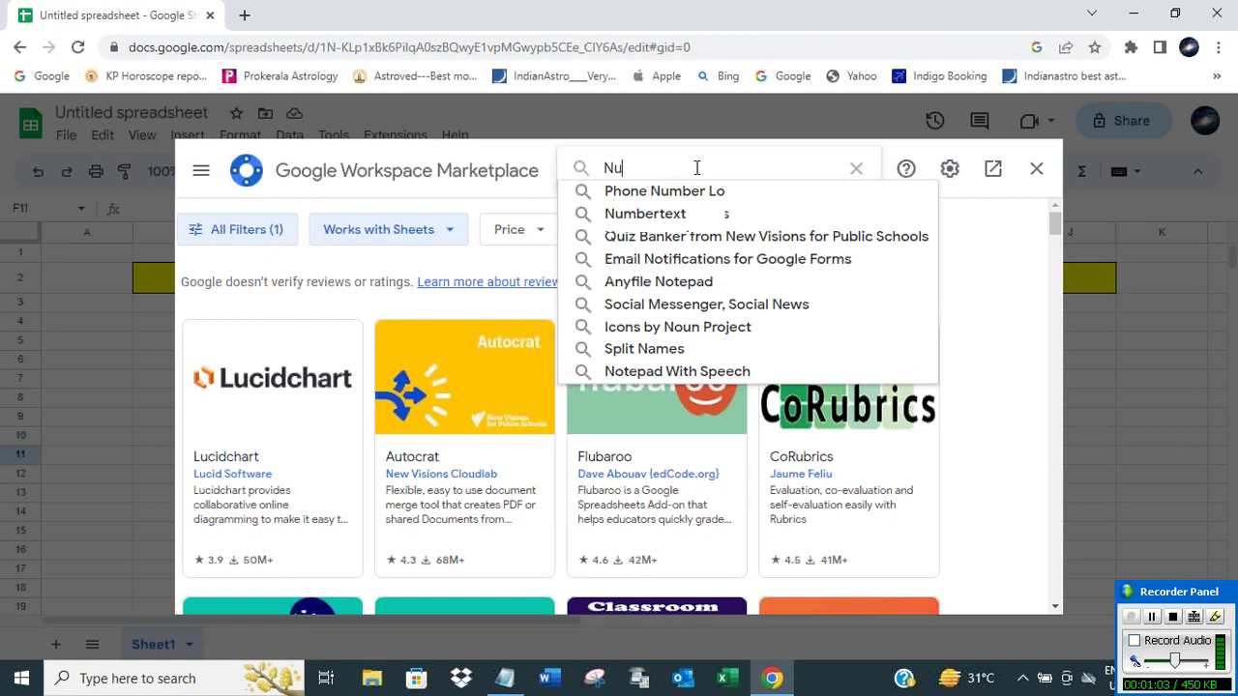
type("mber")
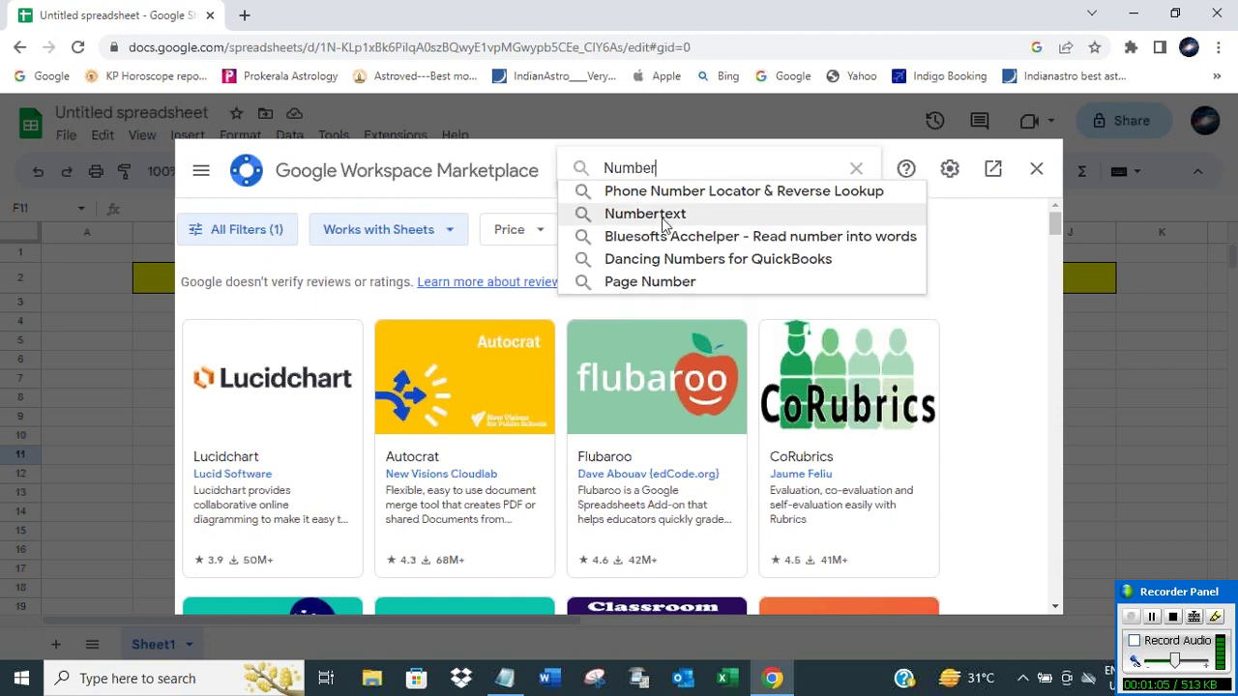
left_click(656, 215)
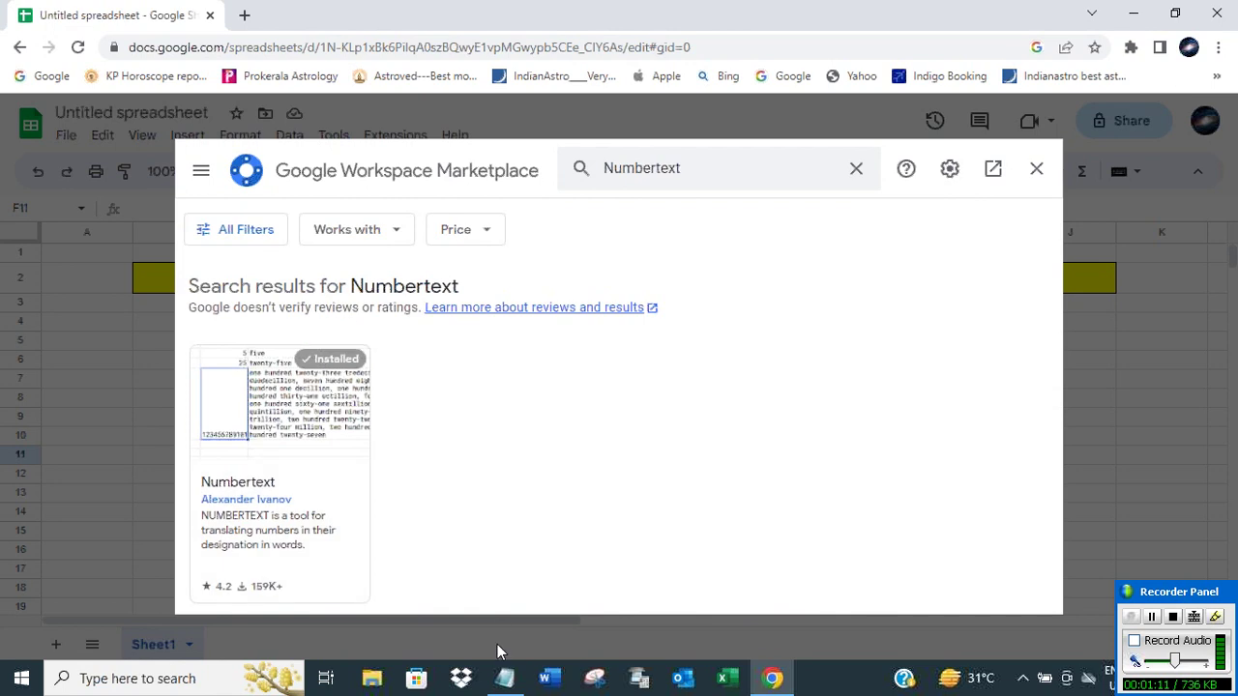
left_click(504, 678)
Add 'I have already installed it. So, let's work with it.' to the note, then minimize Notepad
type("I h")
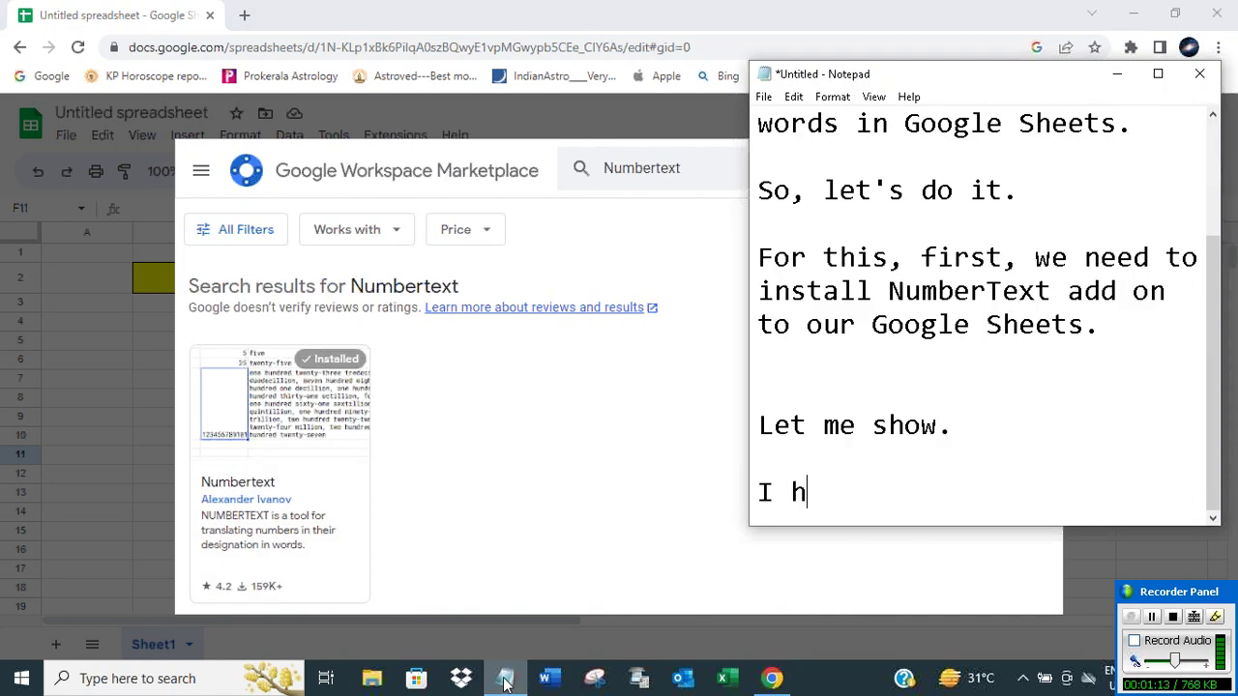
type("ave already insta")
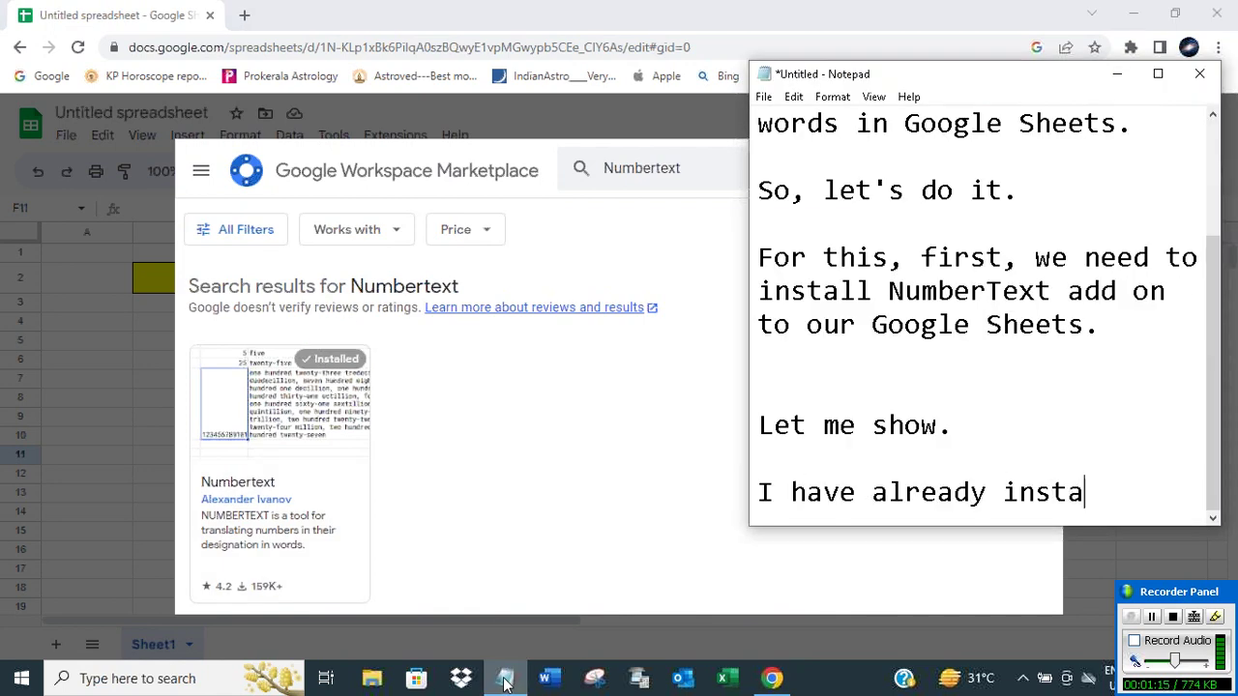
type("lled it.")
key("Return")
key("Return")
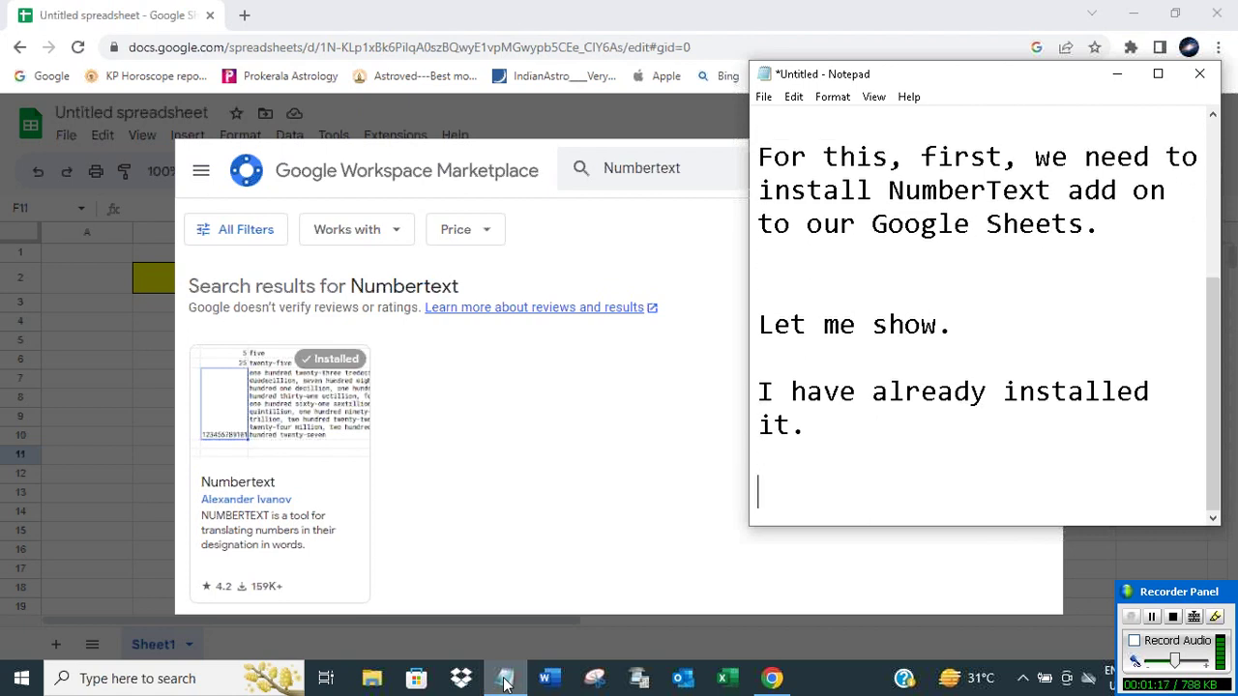
type("So, let's w")
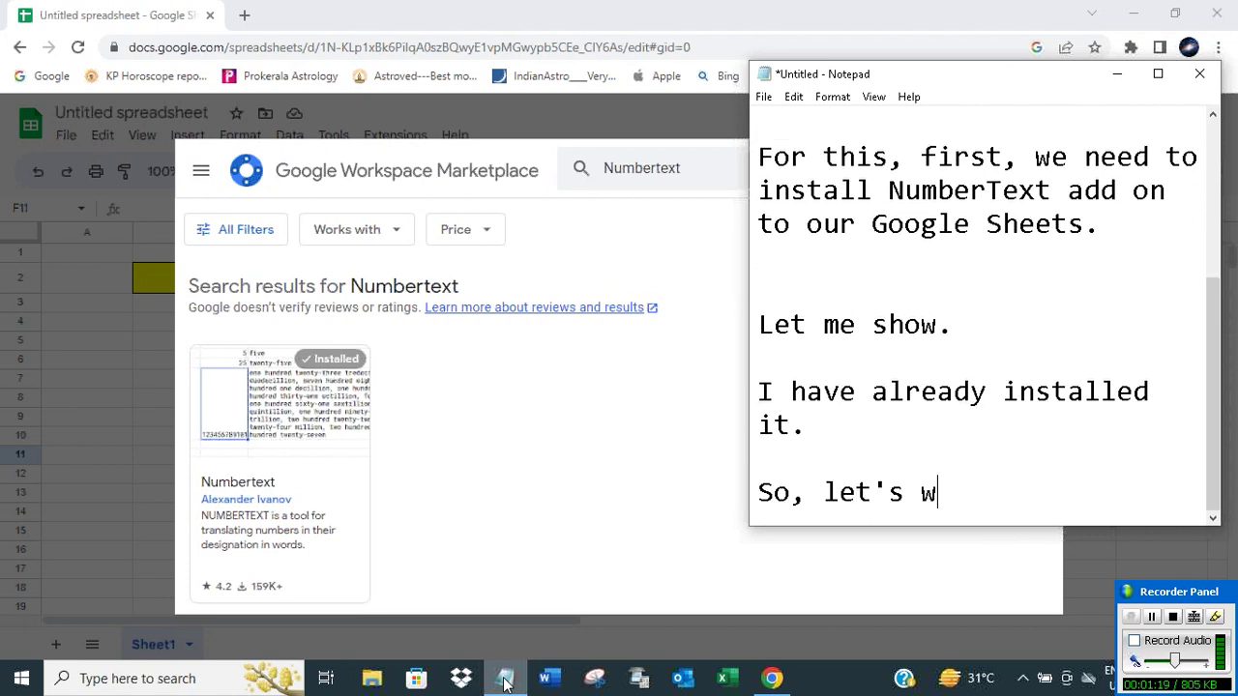
type("ork with it.")
key("Return")
key("Return")
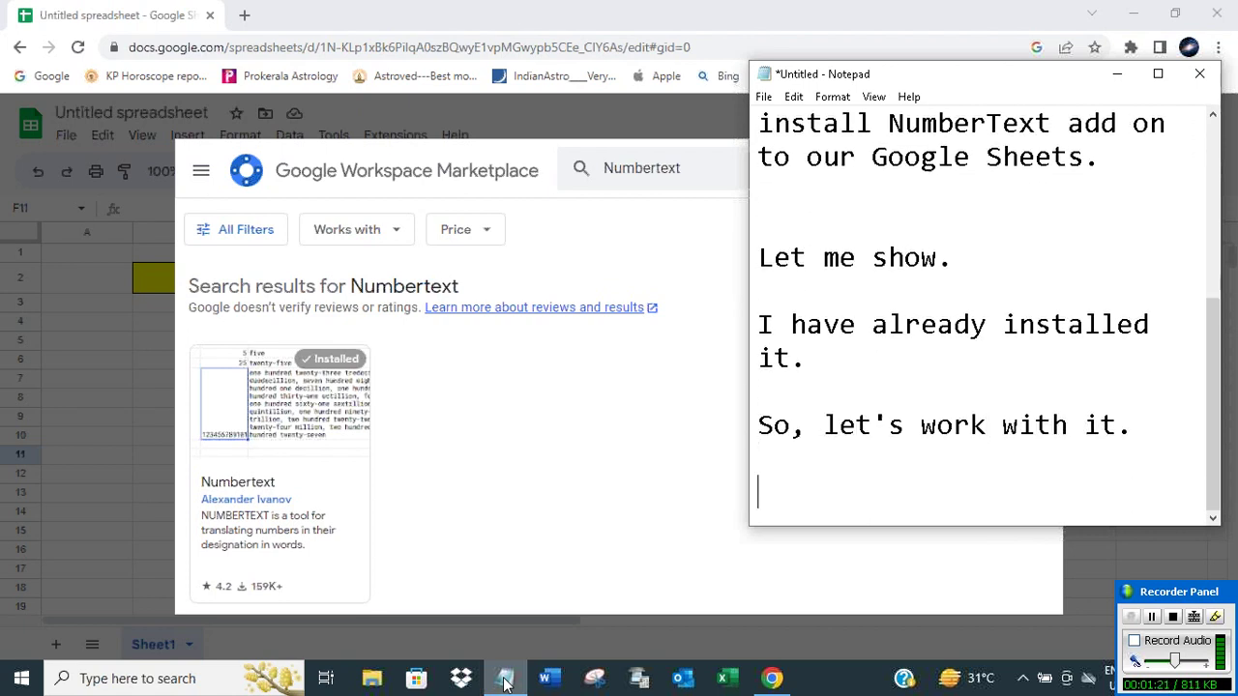
left_click(1131, 78)
Close the Marketplace and enter 1961 in C5
left_click(1037, 170)
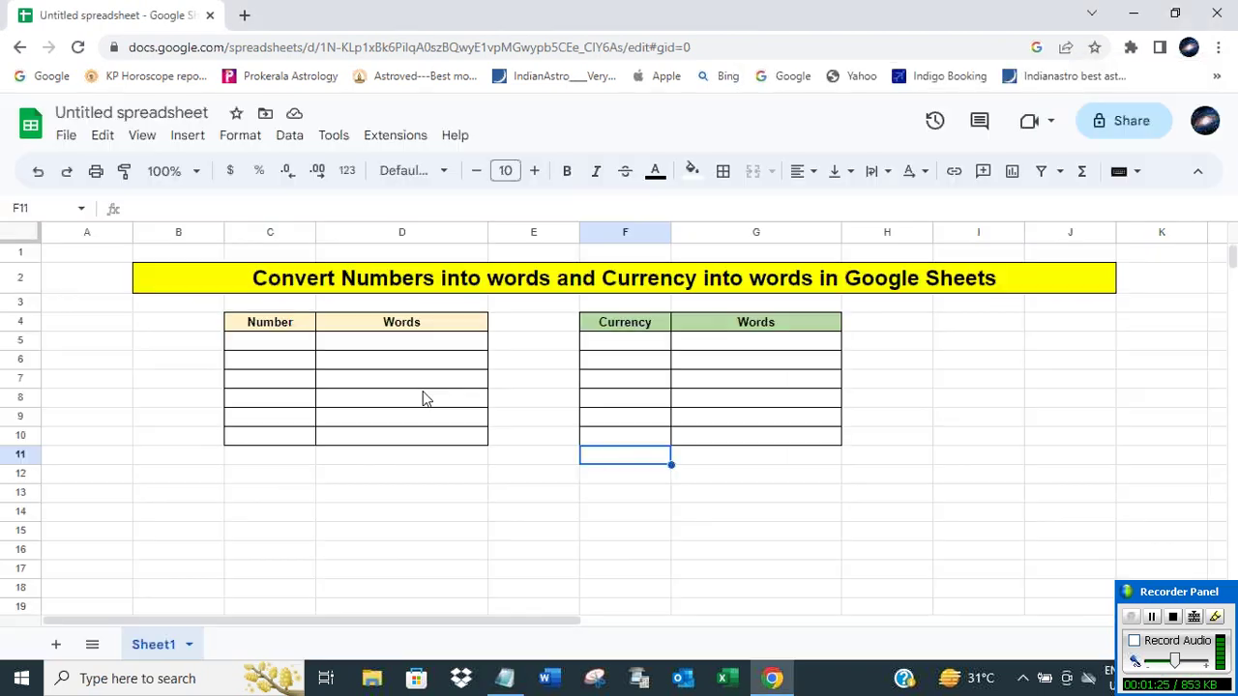
left_click(308, 344)
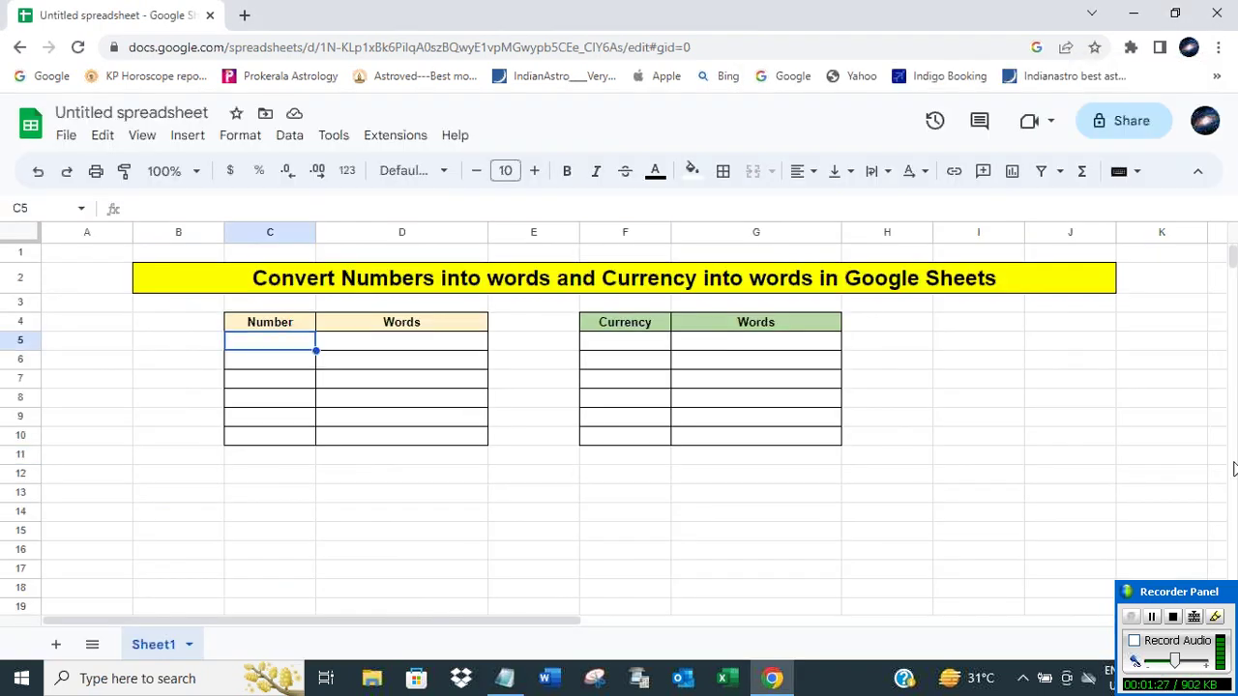
type("196")
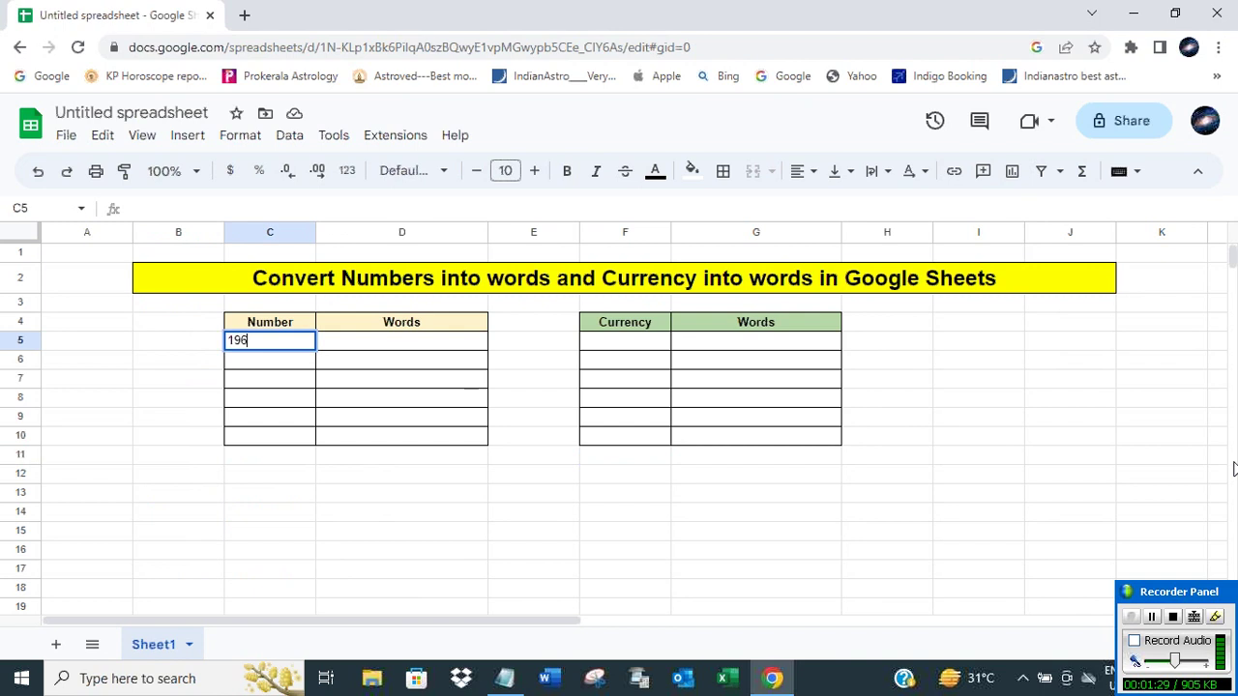
type("1")
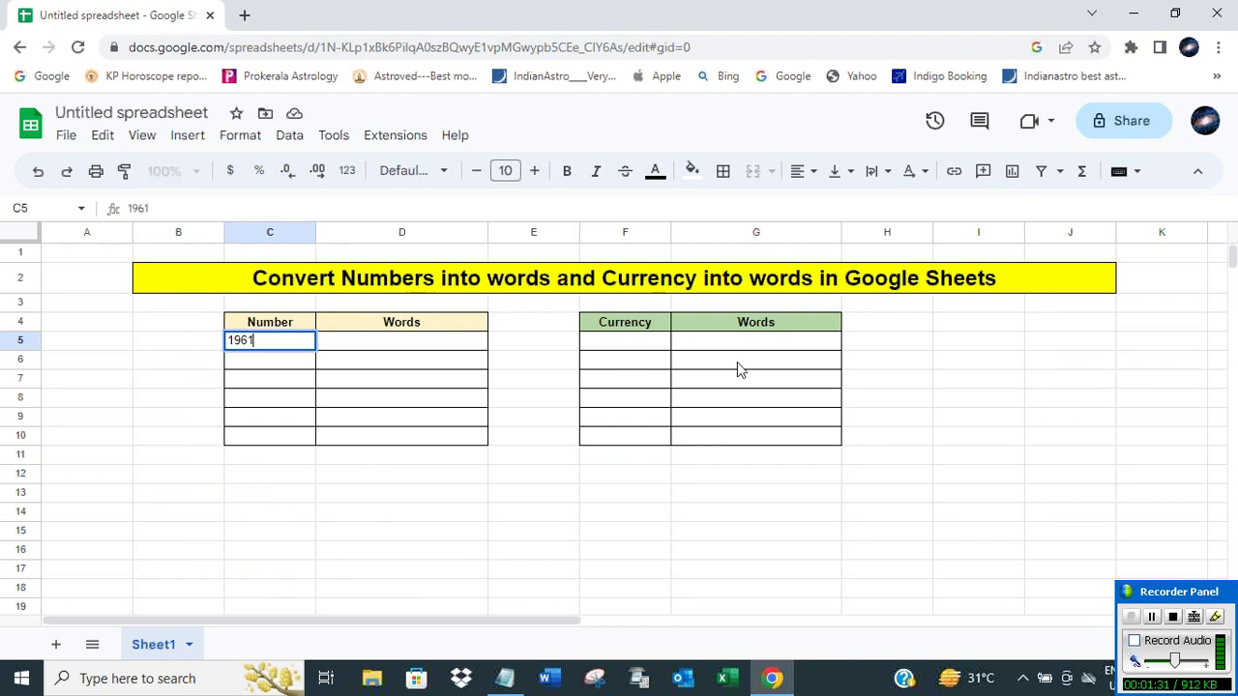
Put =NUMBERTEXT(C5) in D5 to spell 1961 in words, and widen column D
left_click(432, 347)
type("=")
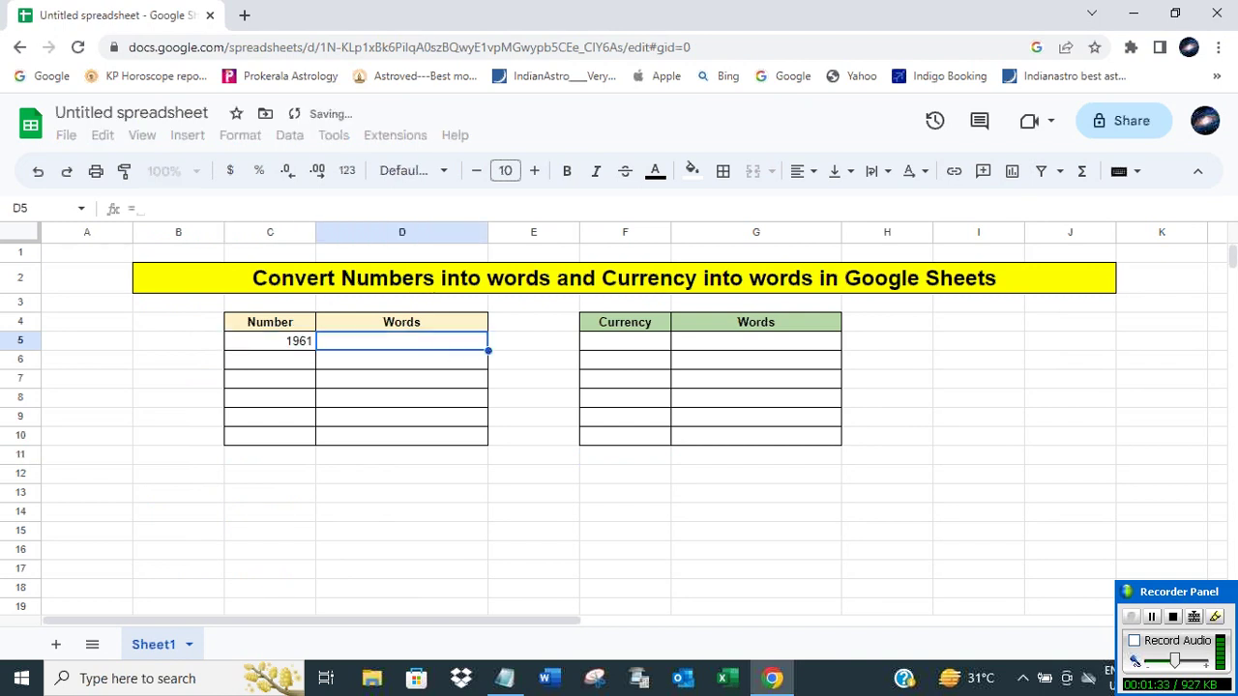
type("Numb")
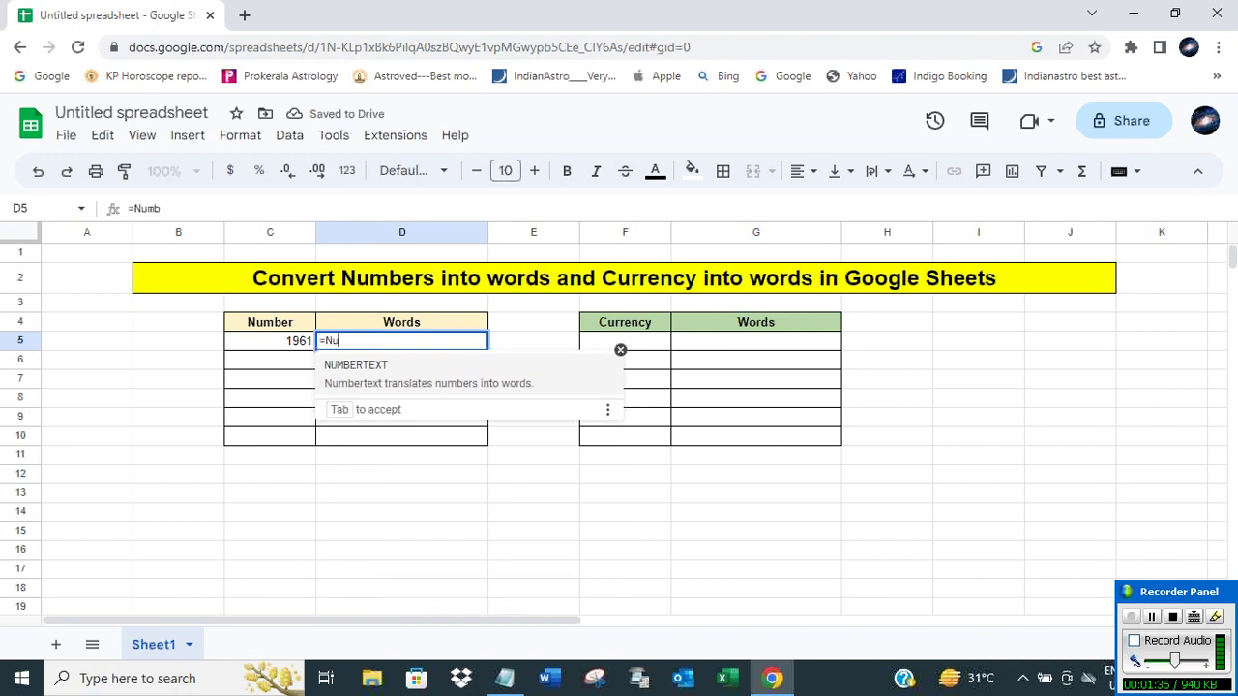
type("er")
left_click(366, 376)
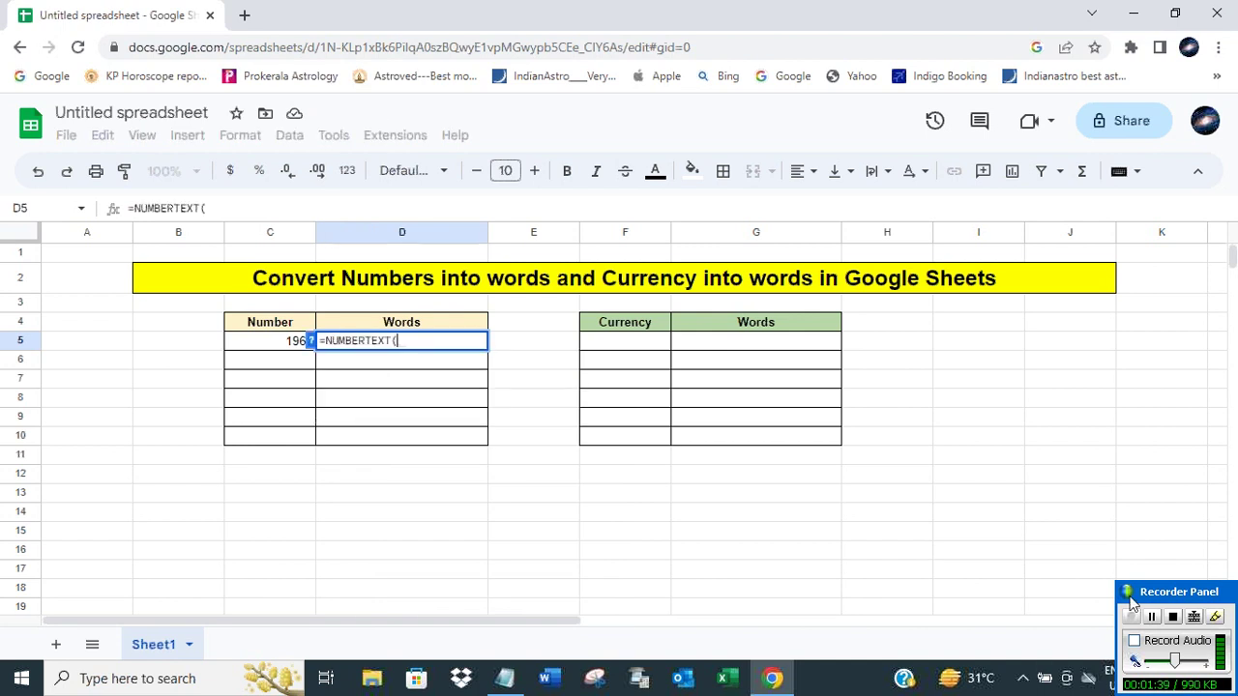
type("C5")
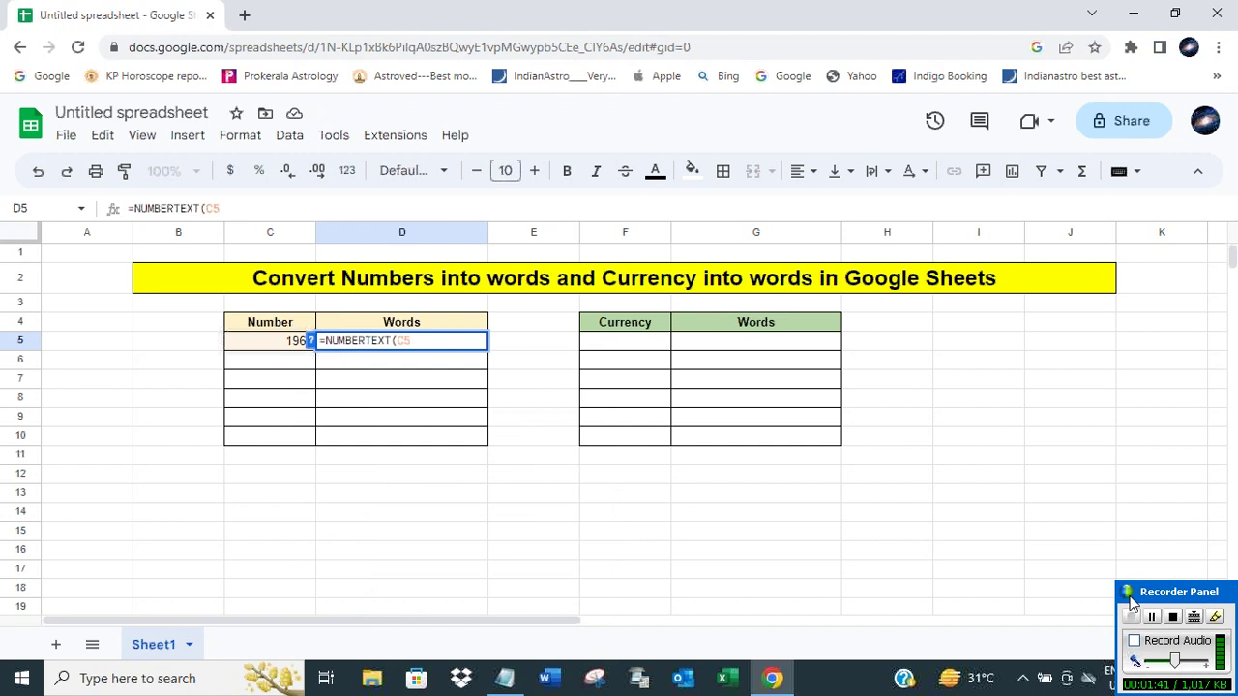
type(")")
key("Return")
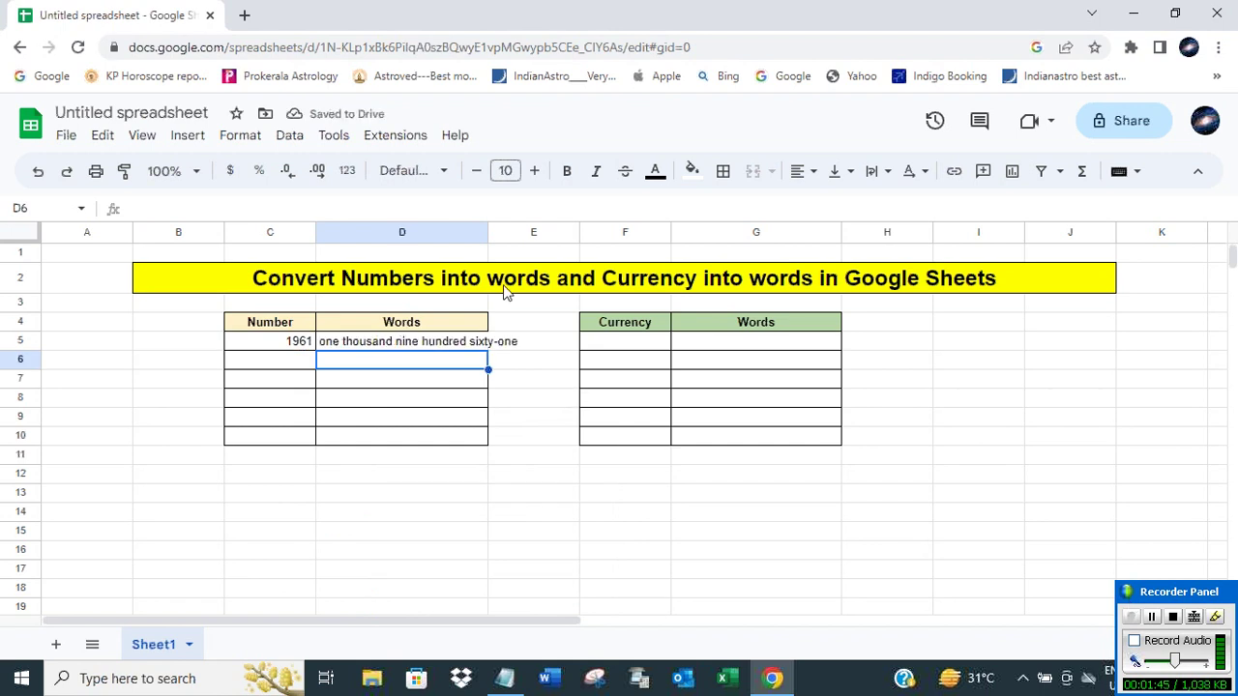
left_click_drag(490, 232, 532, 234)
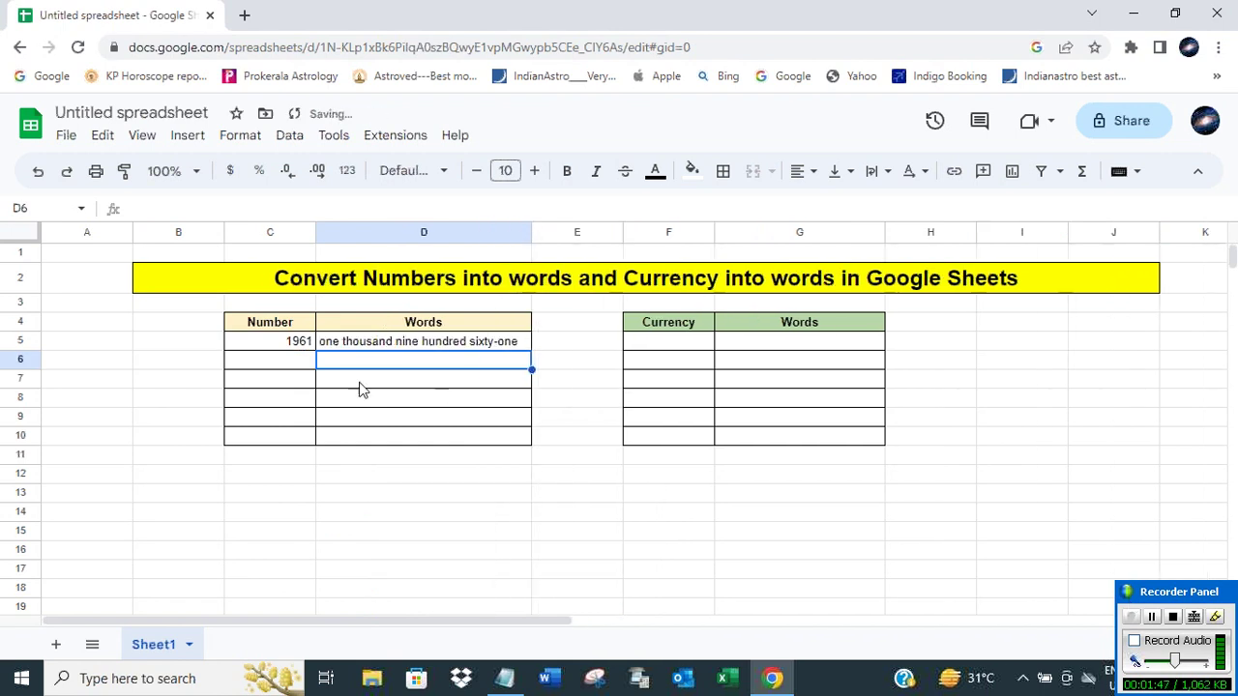
Enter 1997 in C6
left_click(308, 362)
type("1997")
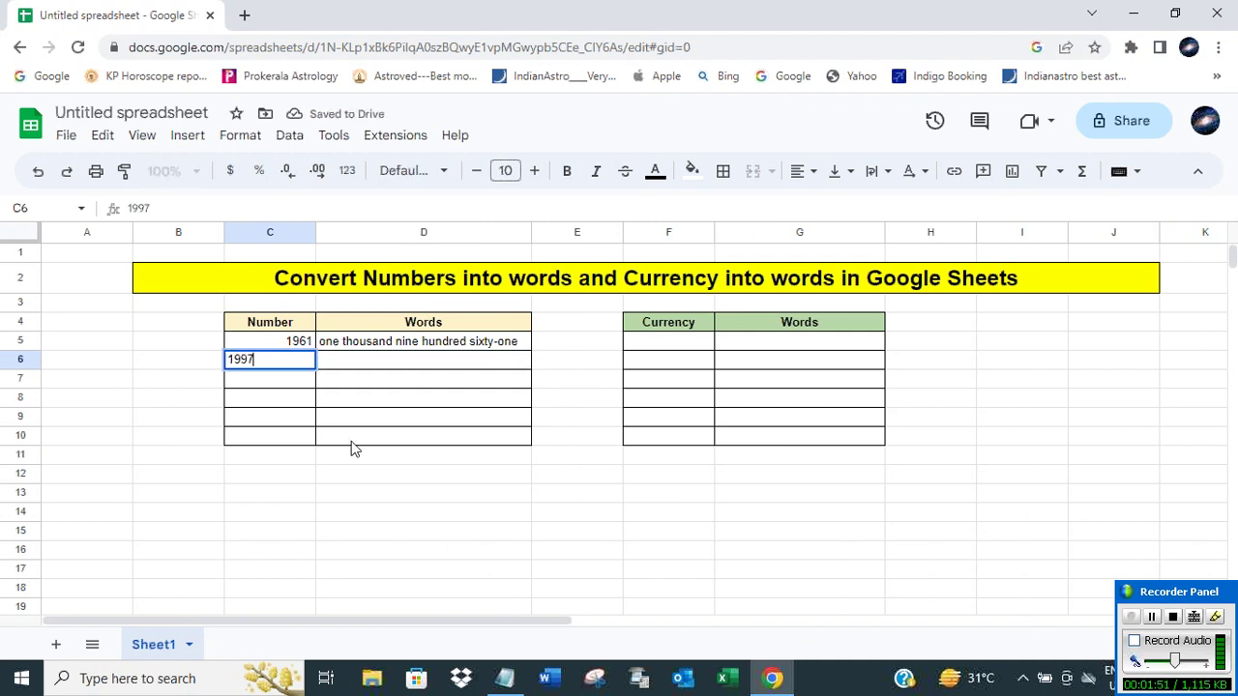
left_click(292, 380)
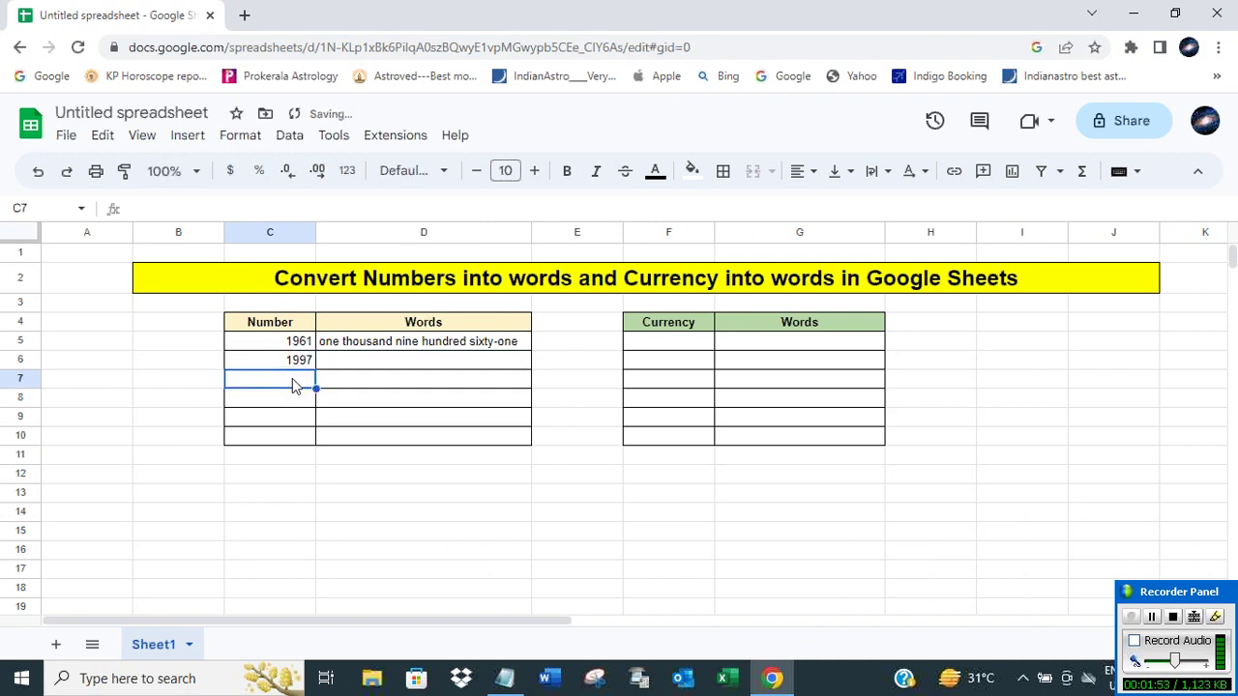
Enter 1776, 47, 24 and 1987 in the Number column below 1997
type("1776")
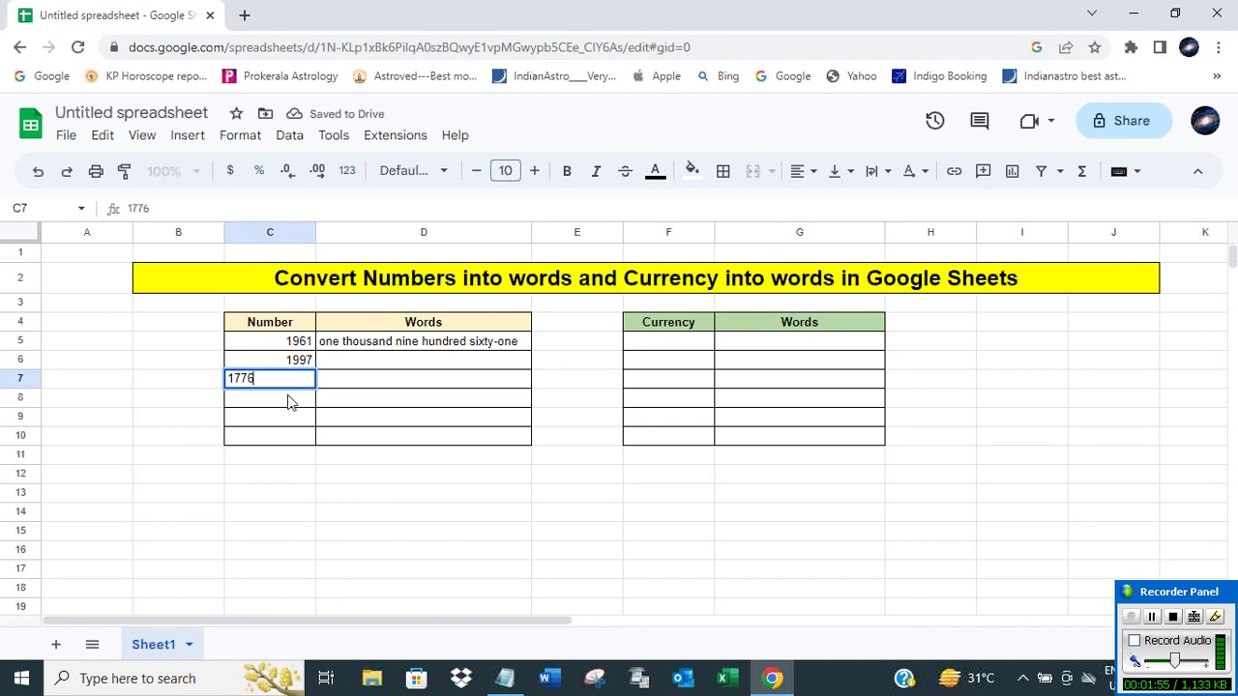
left_click(289, 402)
type("4")
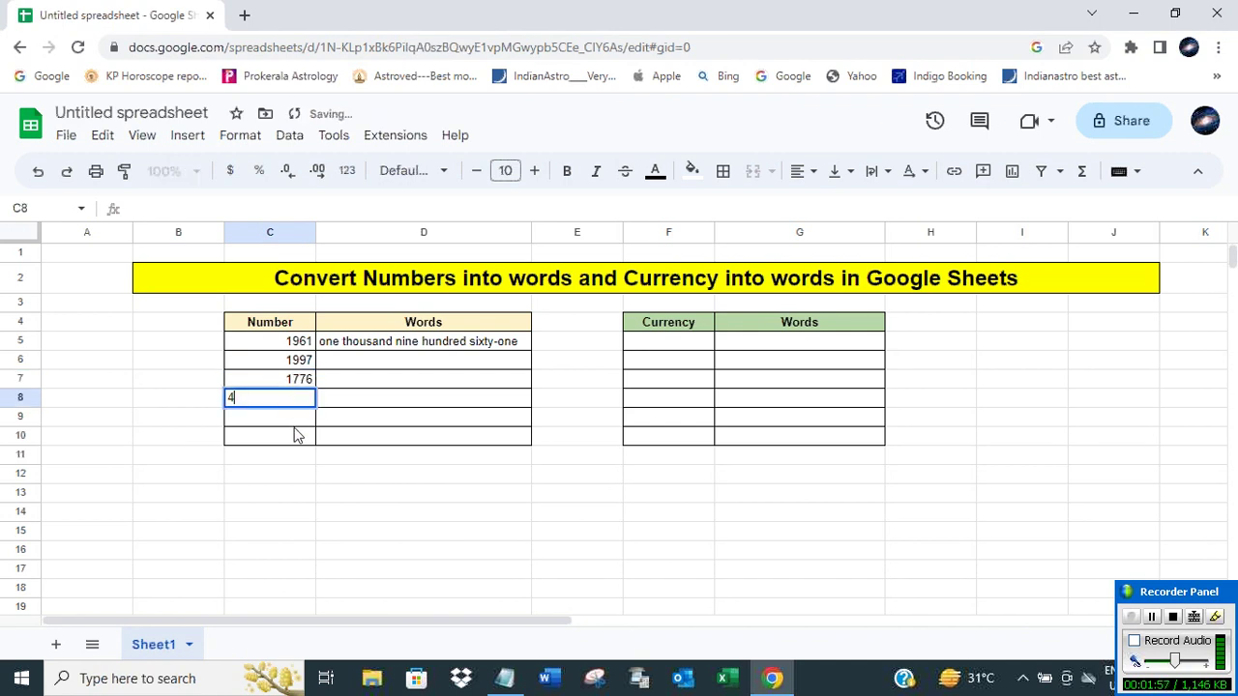
type("7")
left_click(292, 411)
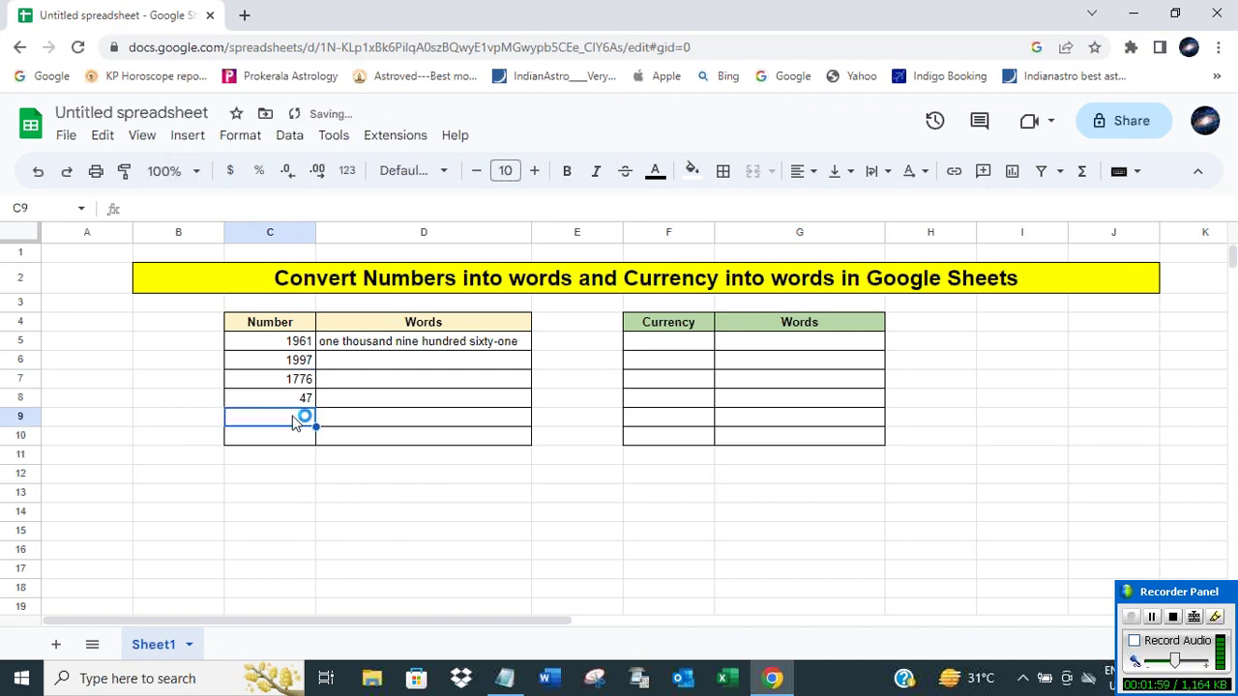
type("24")
left_click(290, 436)
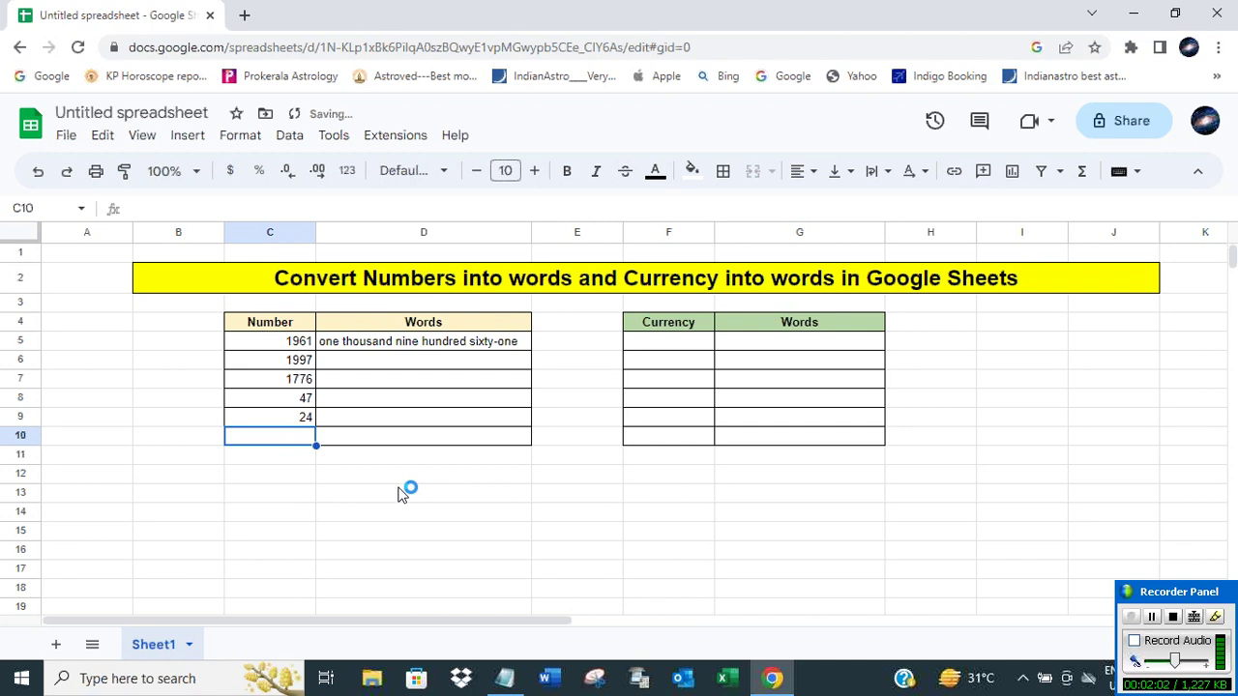
type("1987")
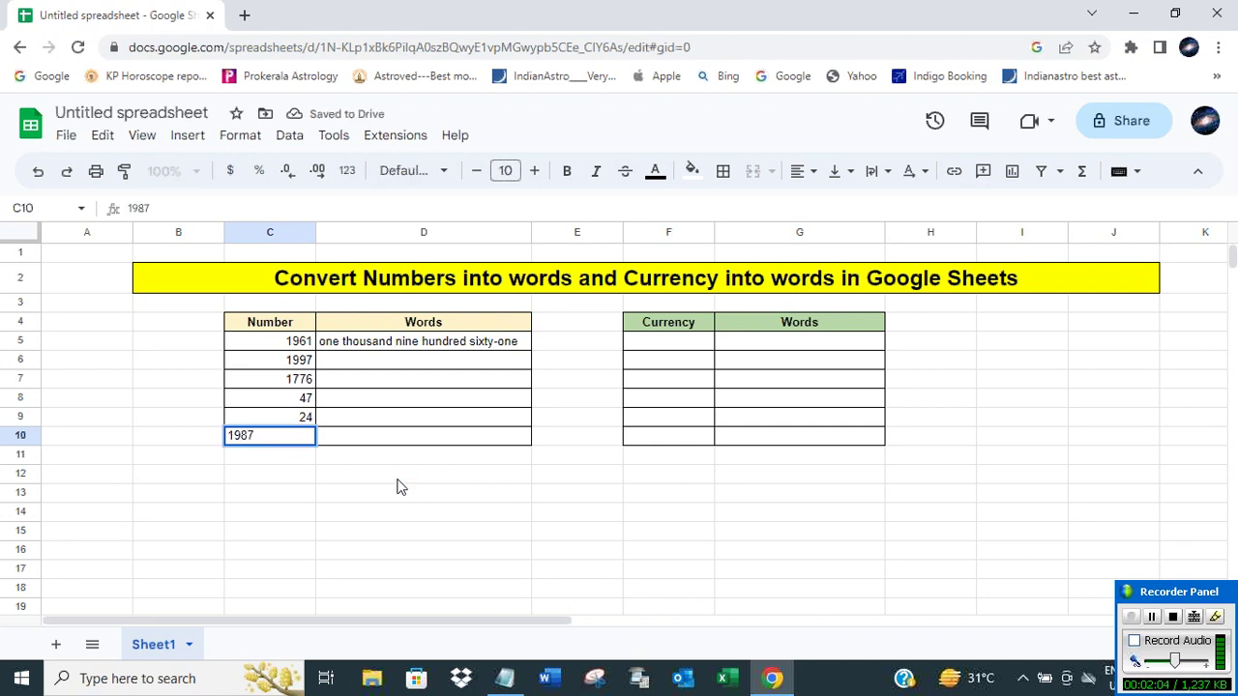
left_click(386, 479)
Fill D5's NUMBERTEXT formula down to D10 and widen column D again
left_click(377, 357)
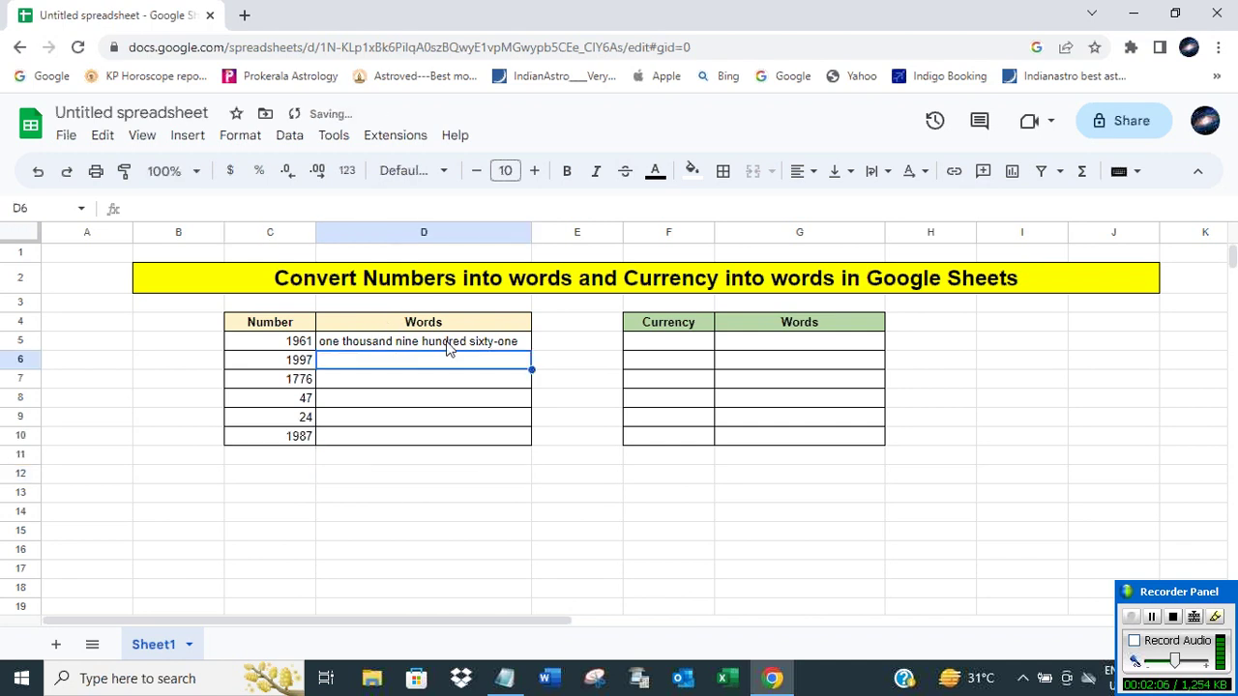
left_click(450, 346)
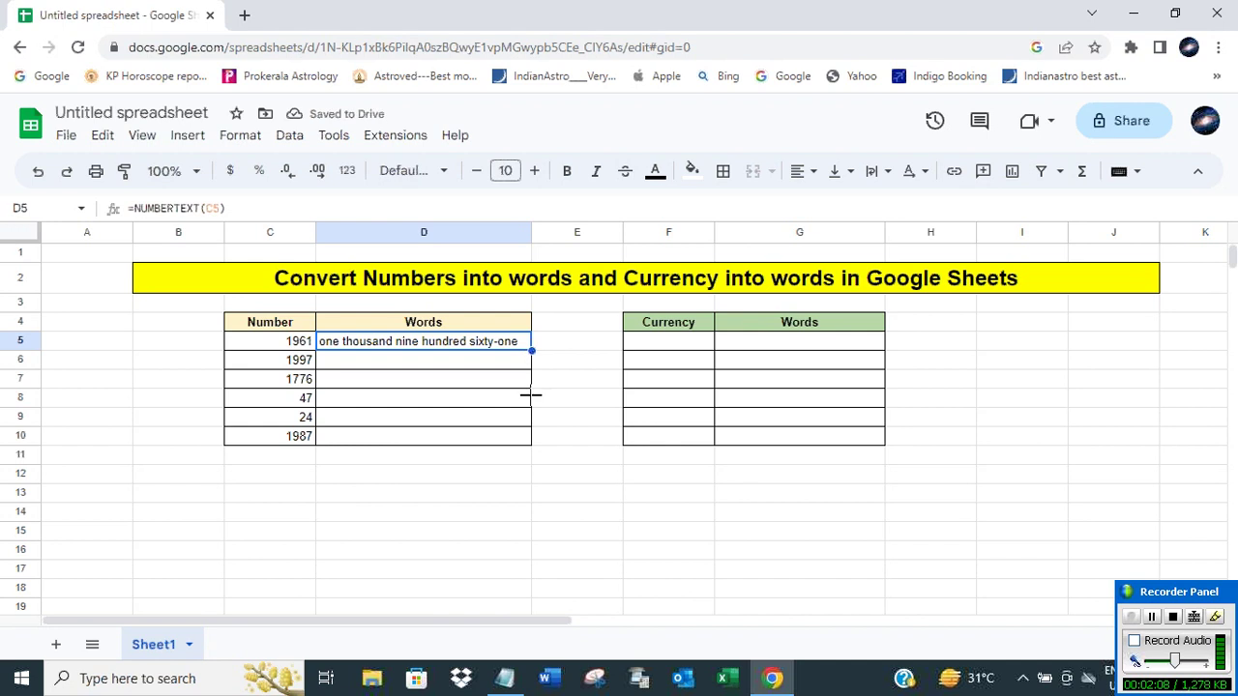
left_click_drag(528, 436, 529, 443)
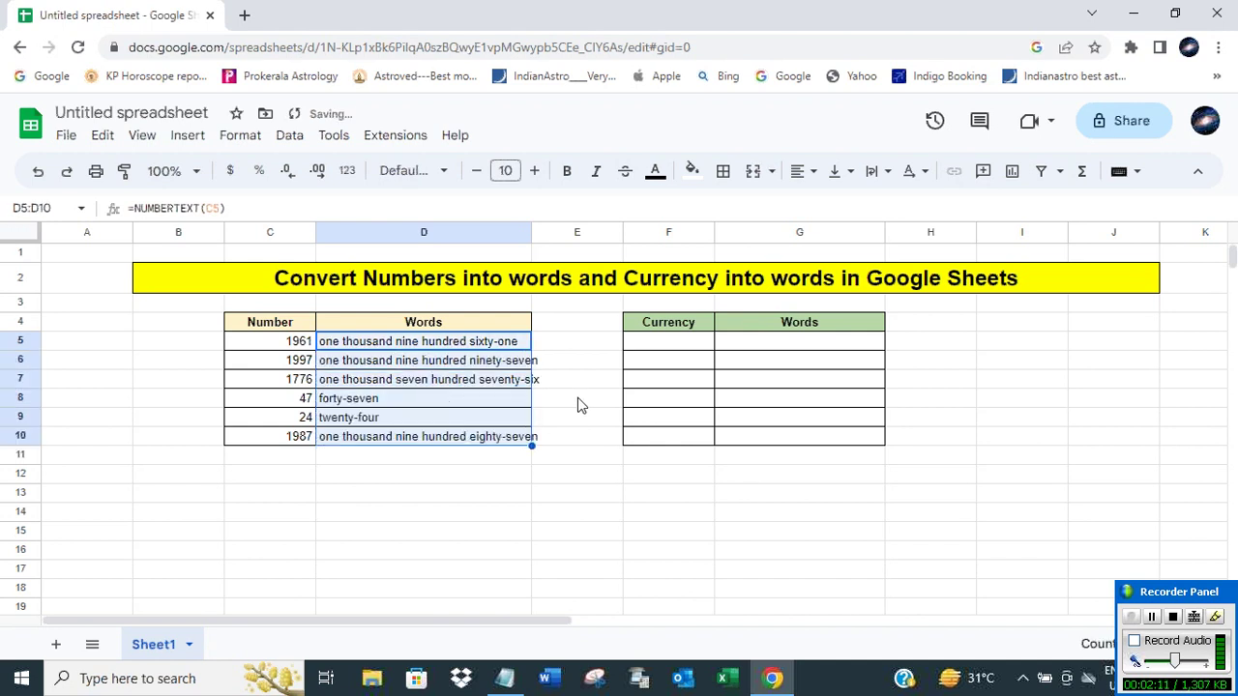
left_click(570, 360)
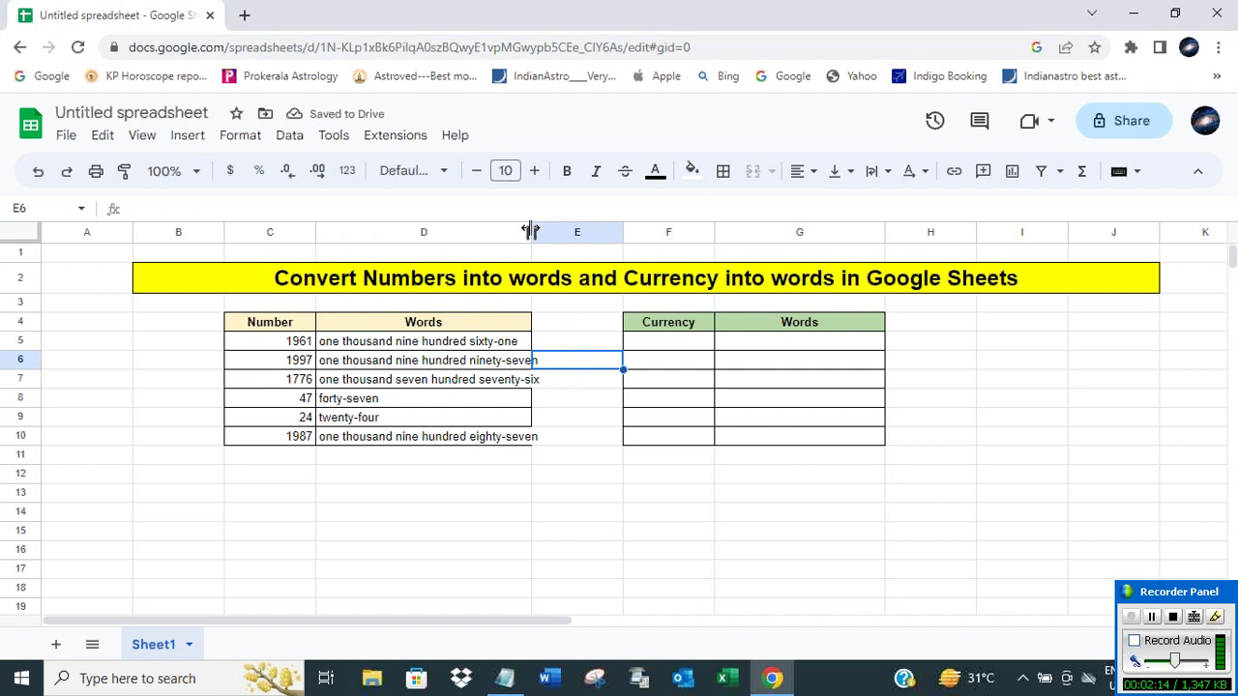
left_click_drag(530, 232, 558, 232)
left_click(603, 419)
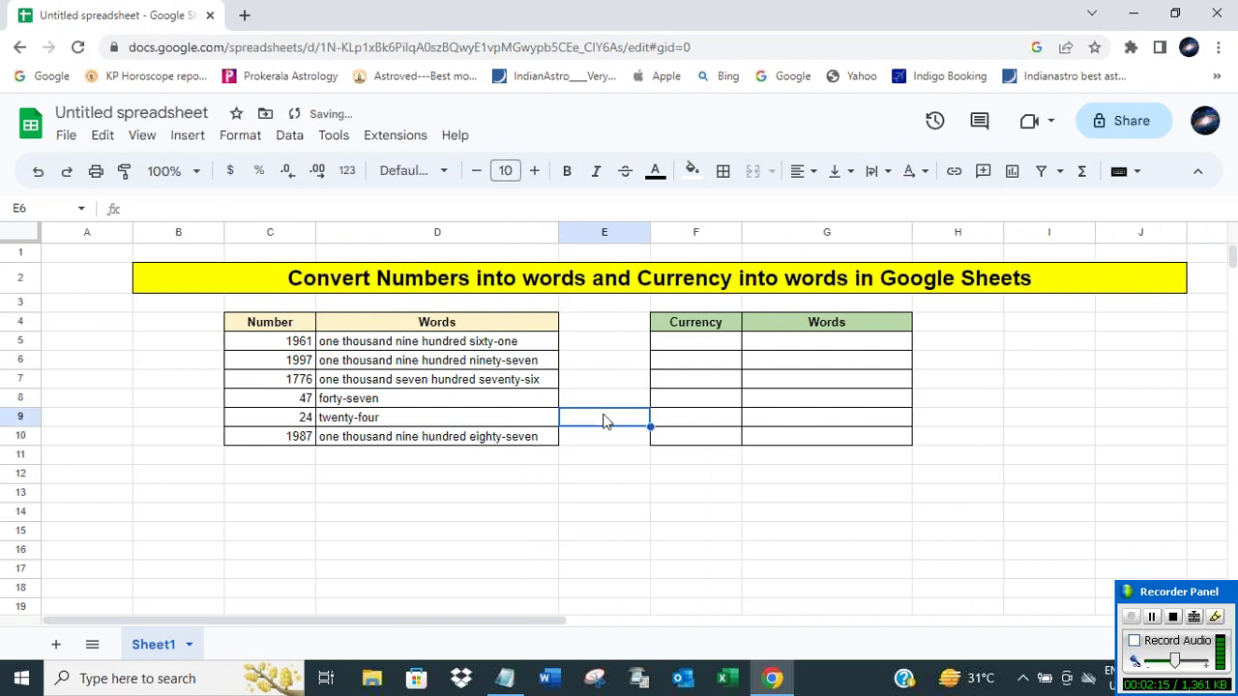
Enter 47 as the first Currency value in F5
left_click(685, 344)
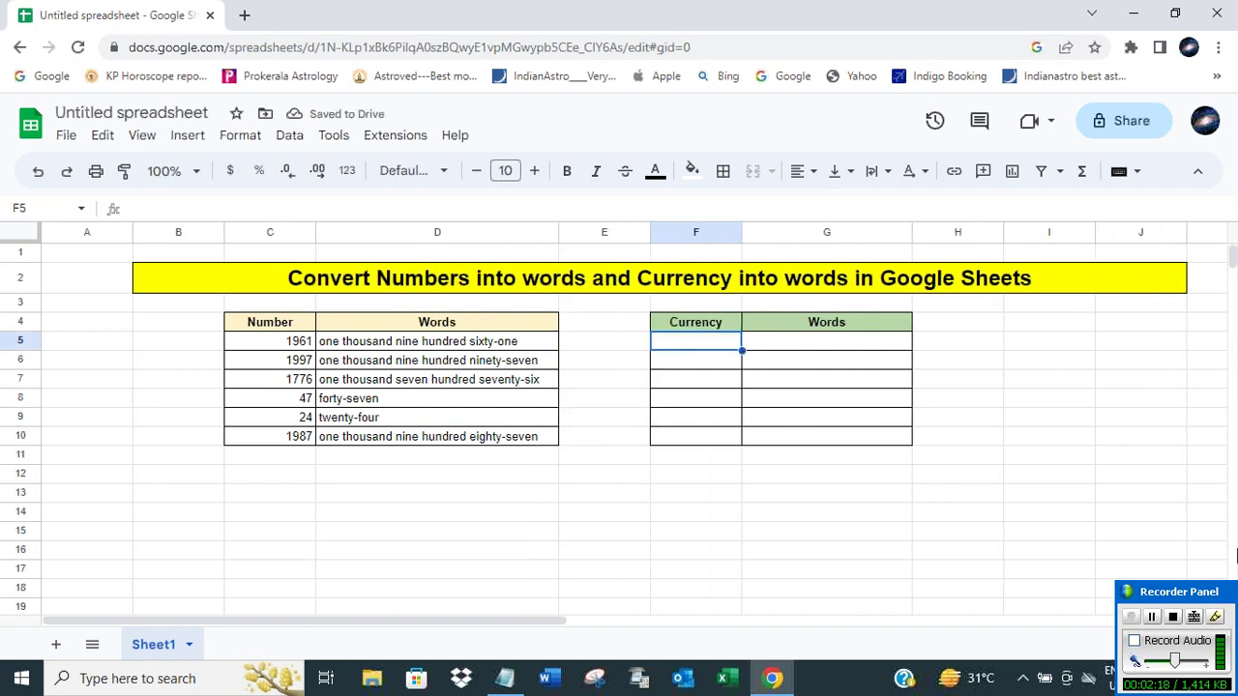
type("47")
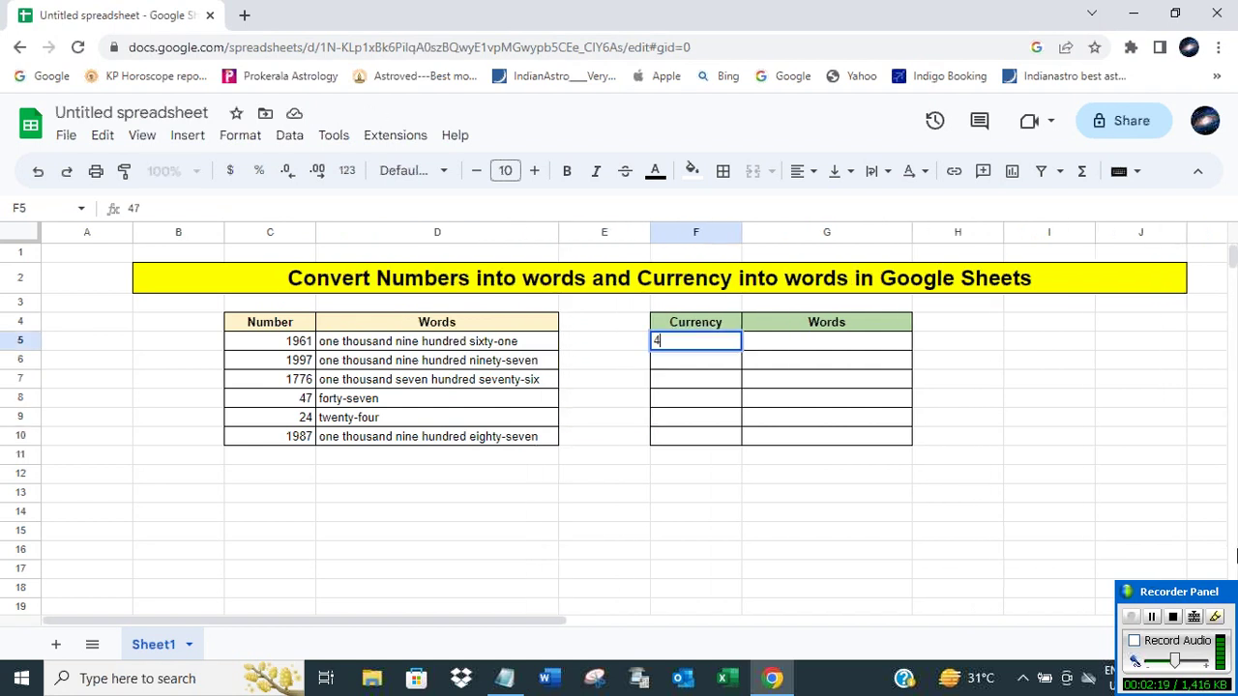
left_click(836, 345)
Copy D5's =NUMBERTEXT(C5) formula onto a new line in the Notepad notes, then minimize Notepad
left_click(512, 341)
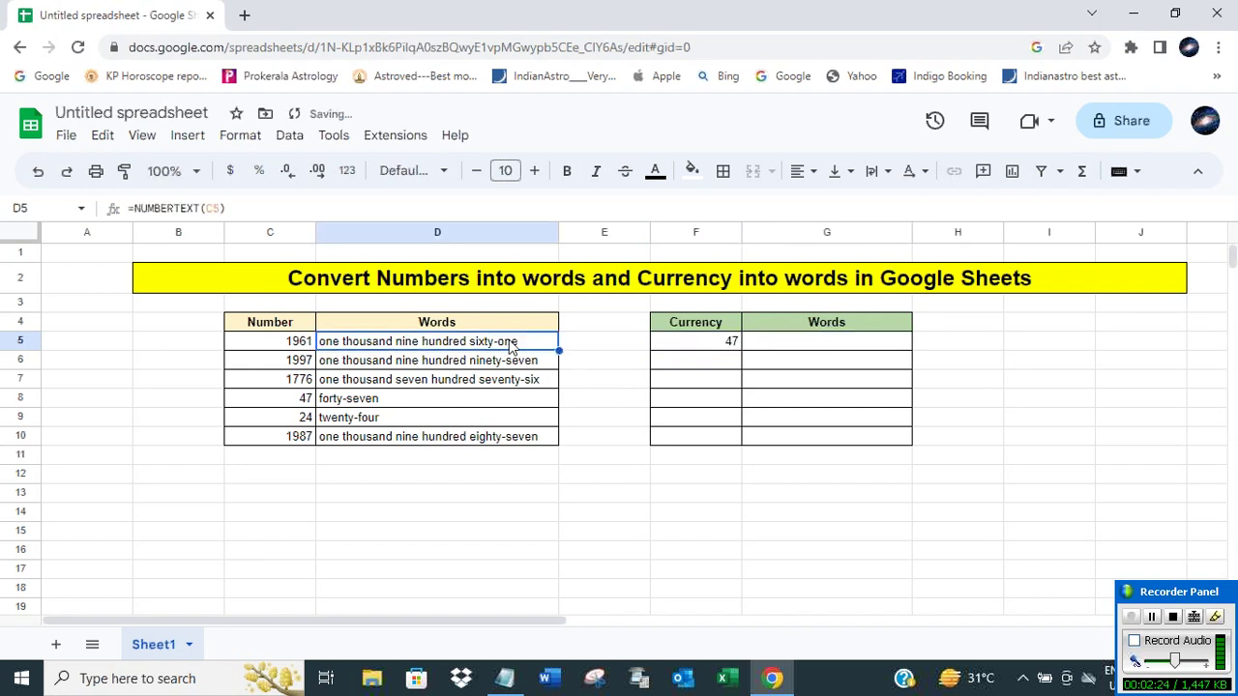
left_click_drag(237, 200, 120, 206)
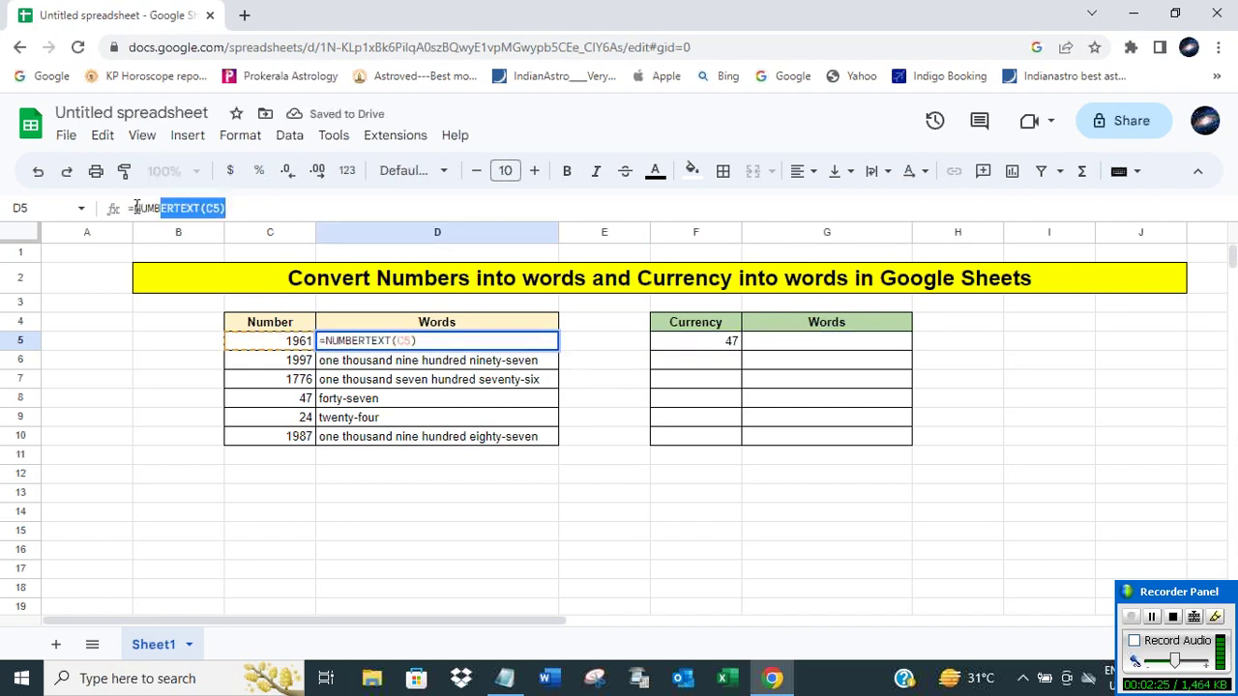
right_click(150, 208)
left_click(190, 273)
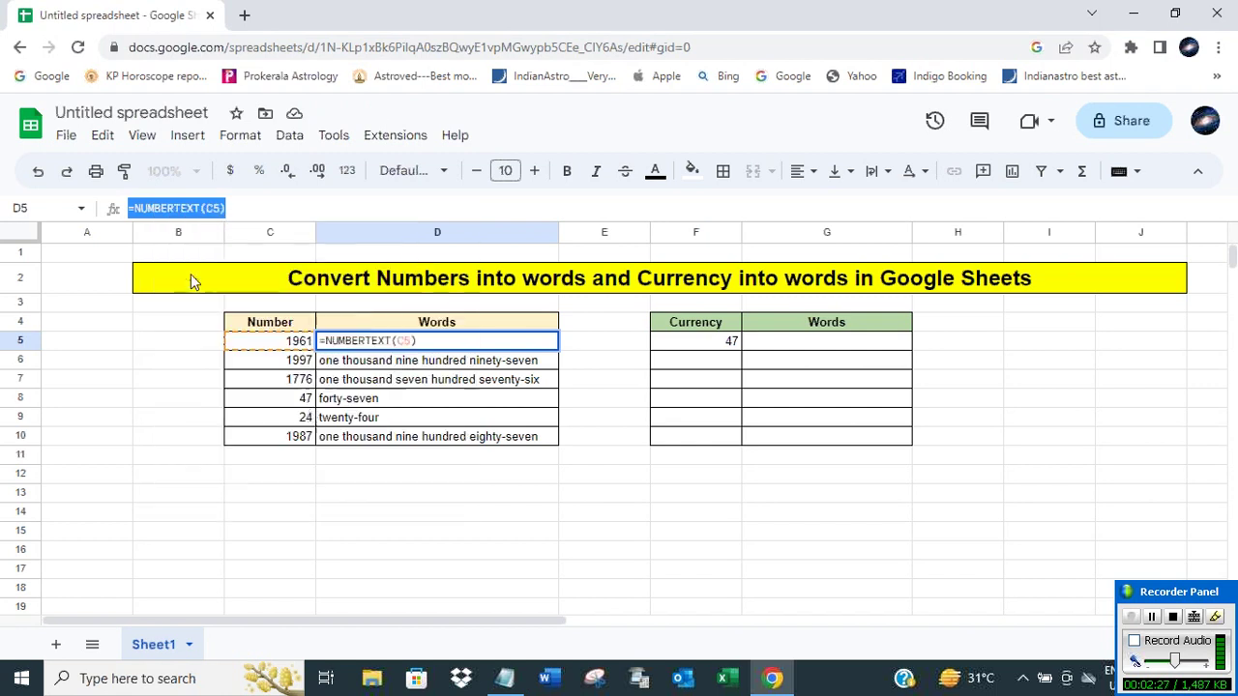
left_click(496, 678)
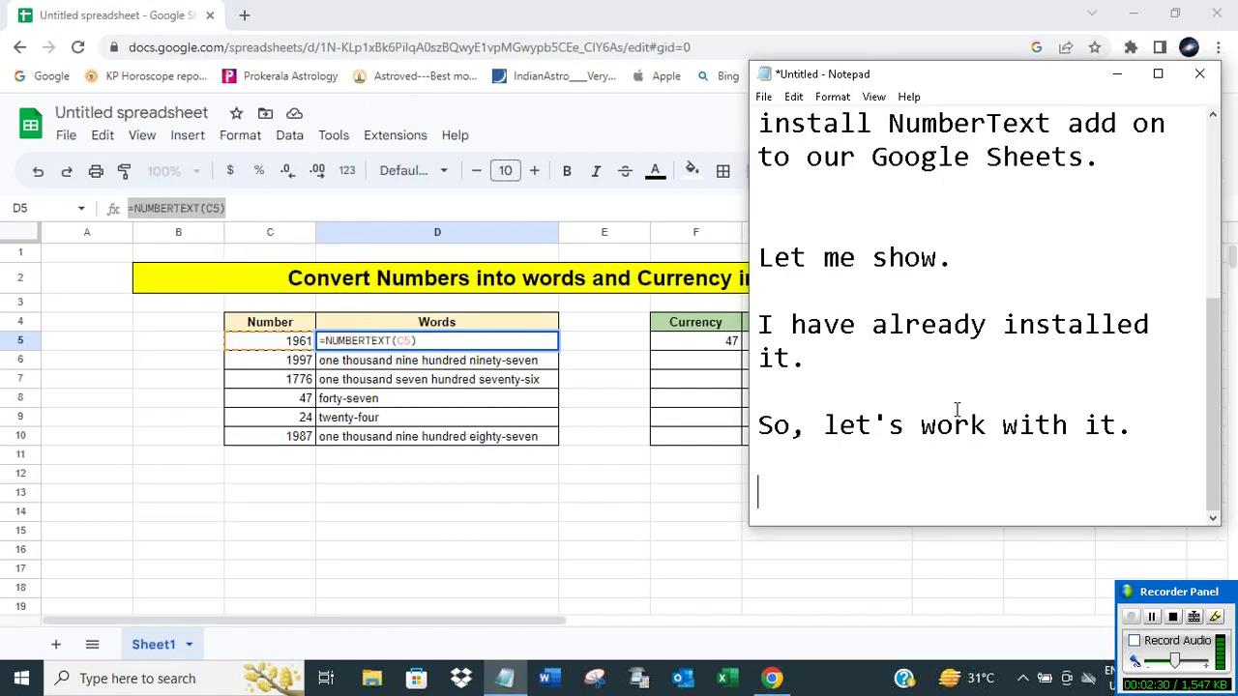
key("Return")
key("ctrl+v")
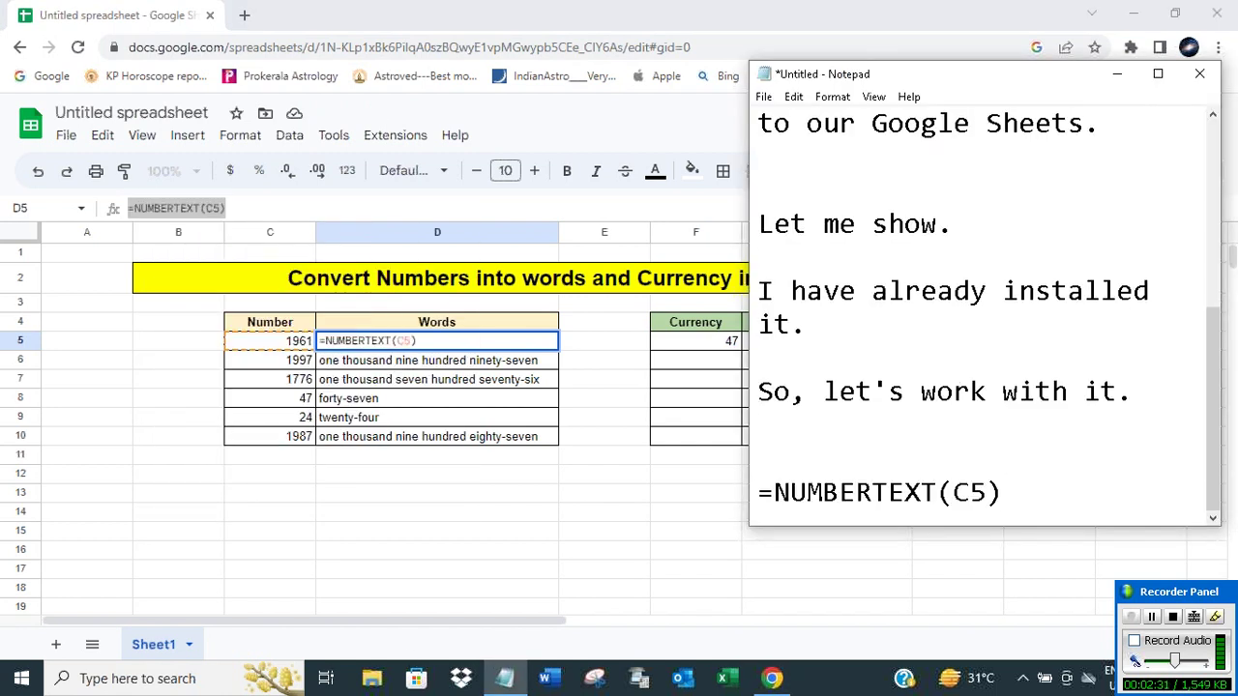
key("Return")
key("Return")
key("Return")
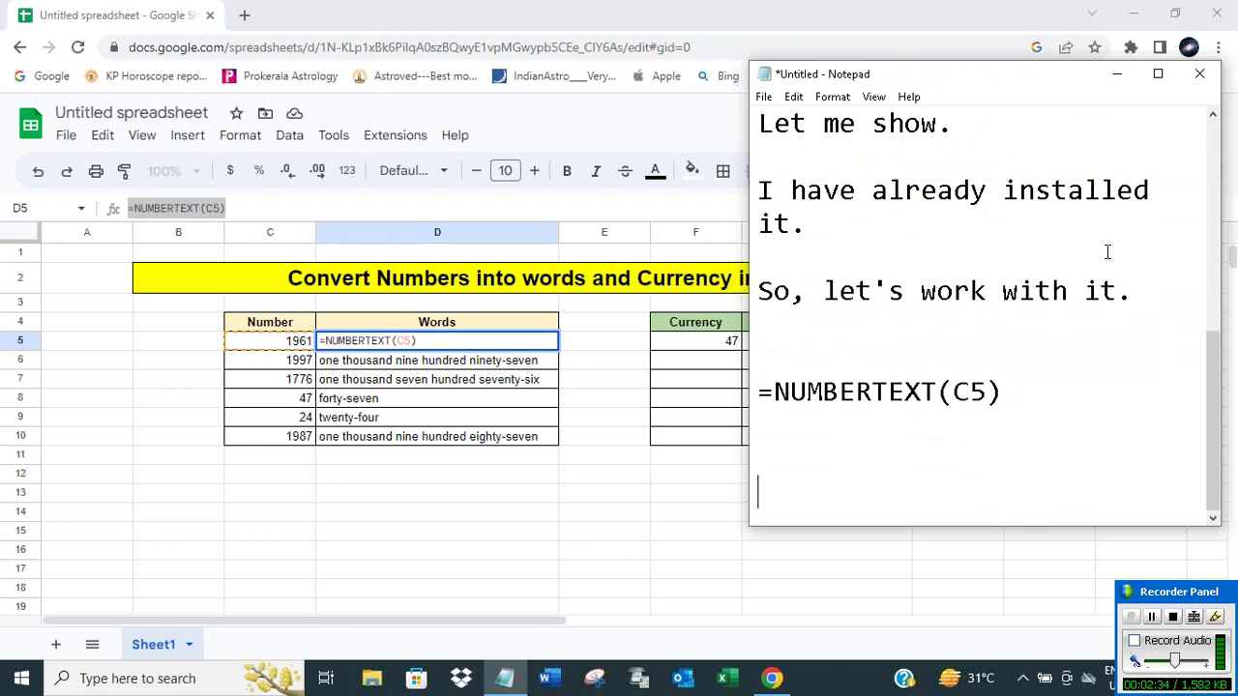
left_click(1117, 74)
Enter =MONEYTEXT(F5,"USD") in G5 so it shows 'Forty-seven U.S. dollars'
left_click(807, 345)
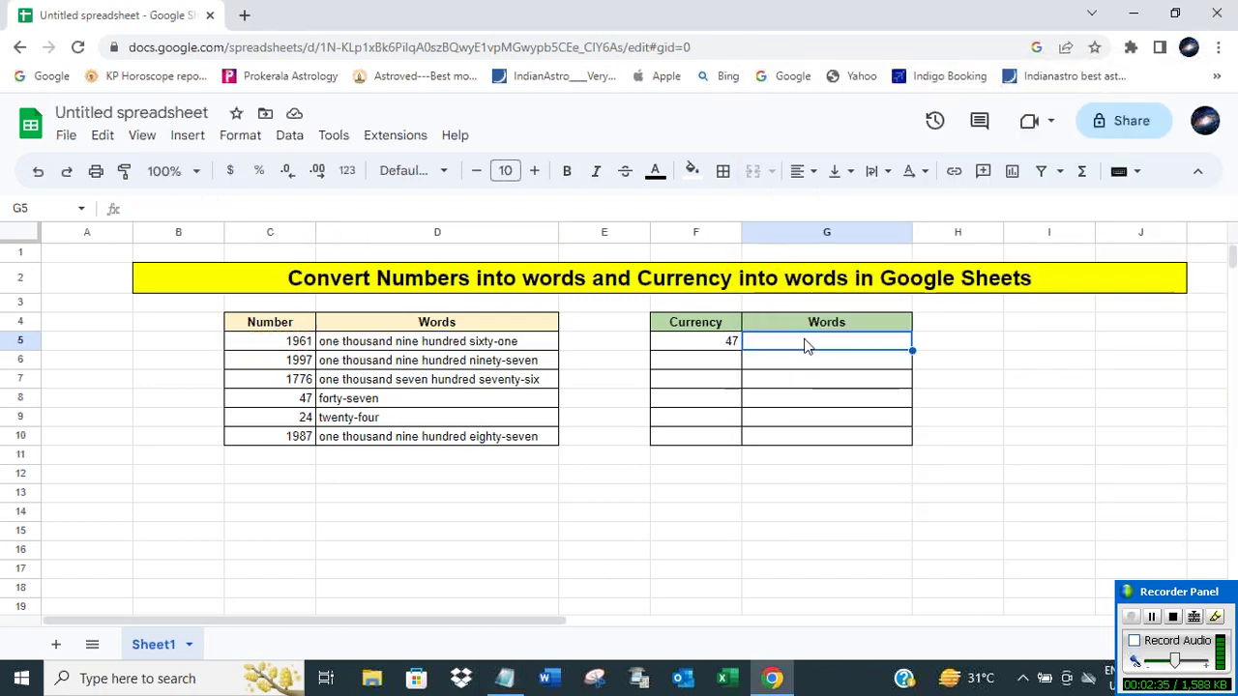
double_click(807, 345)
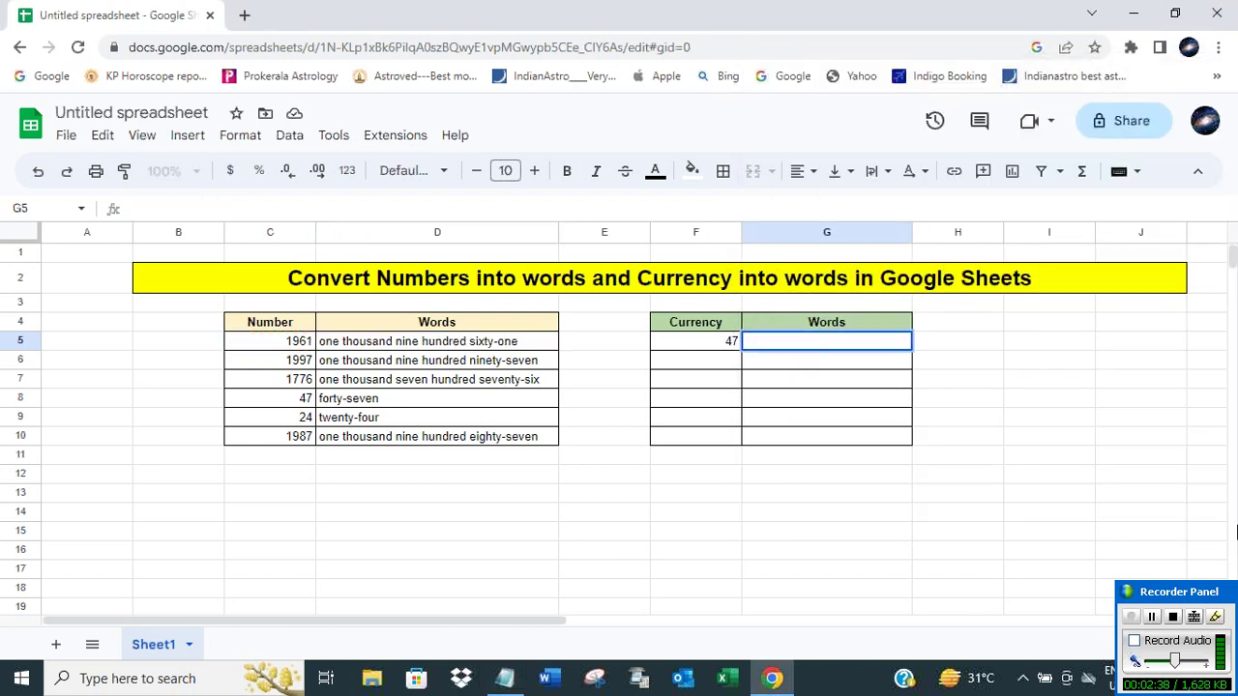
type("=Mone")
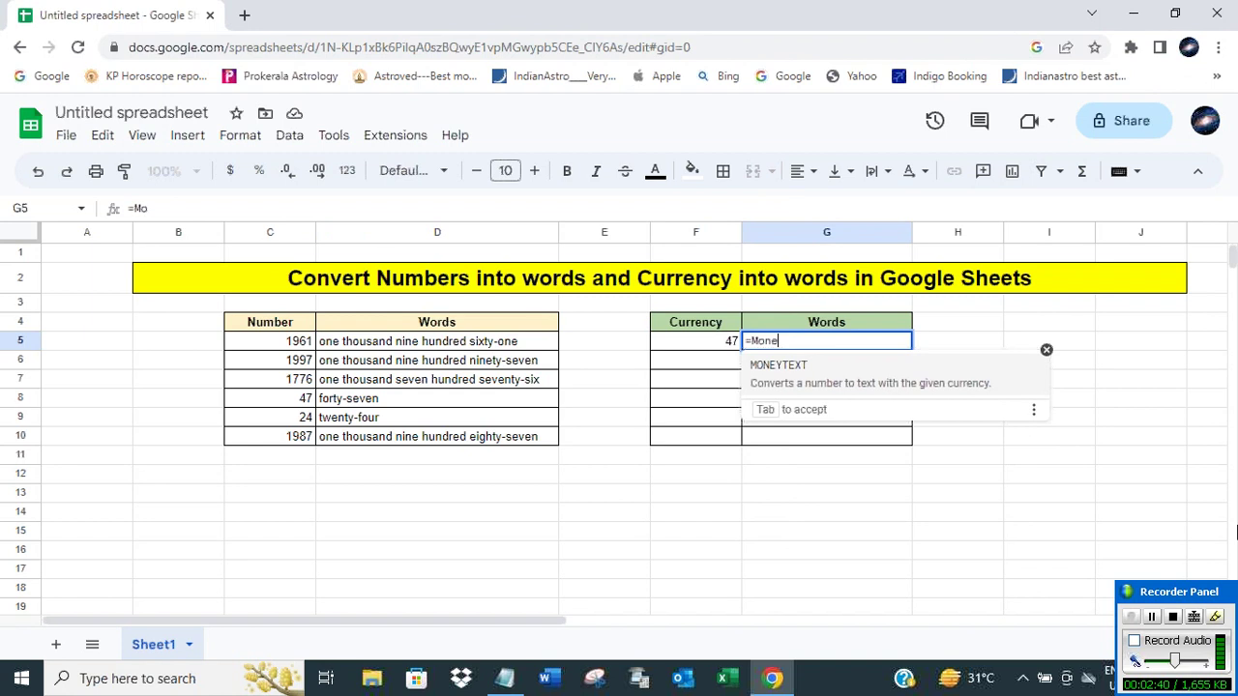
left_click(792, 374)
left_click(793, 375)
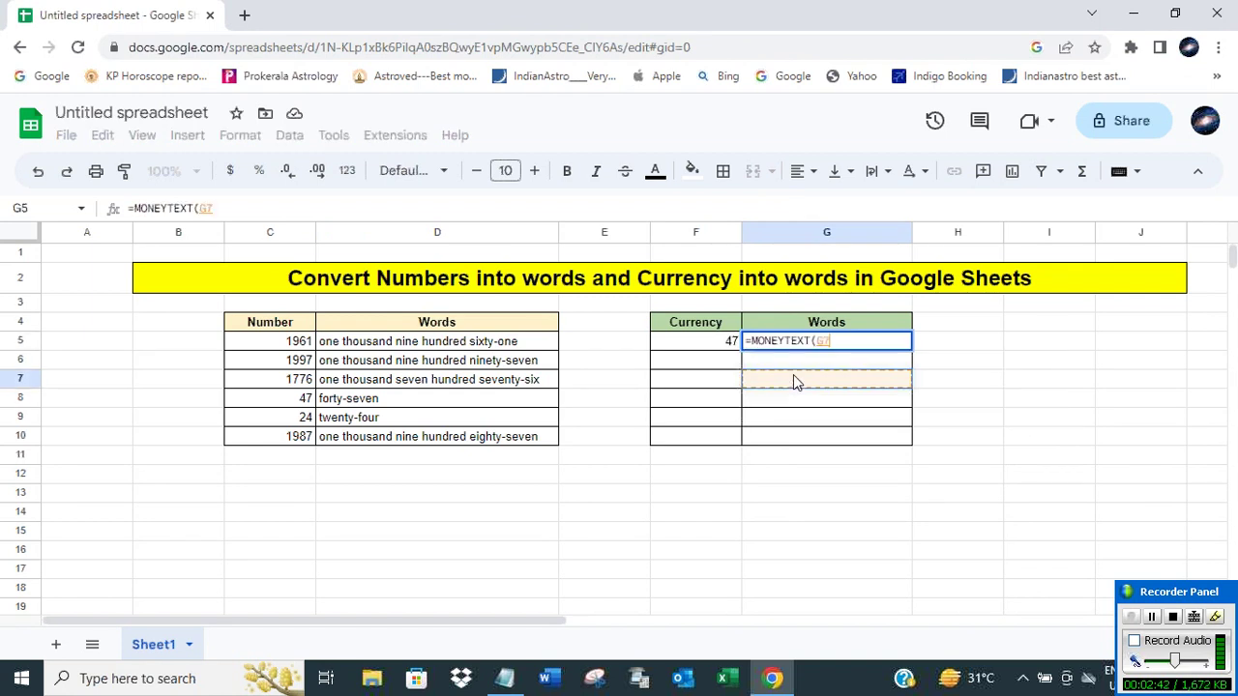
type(",")
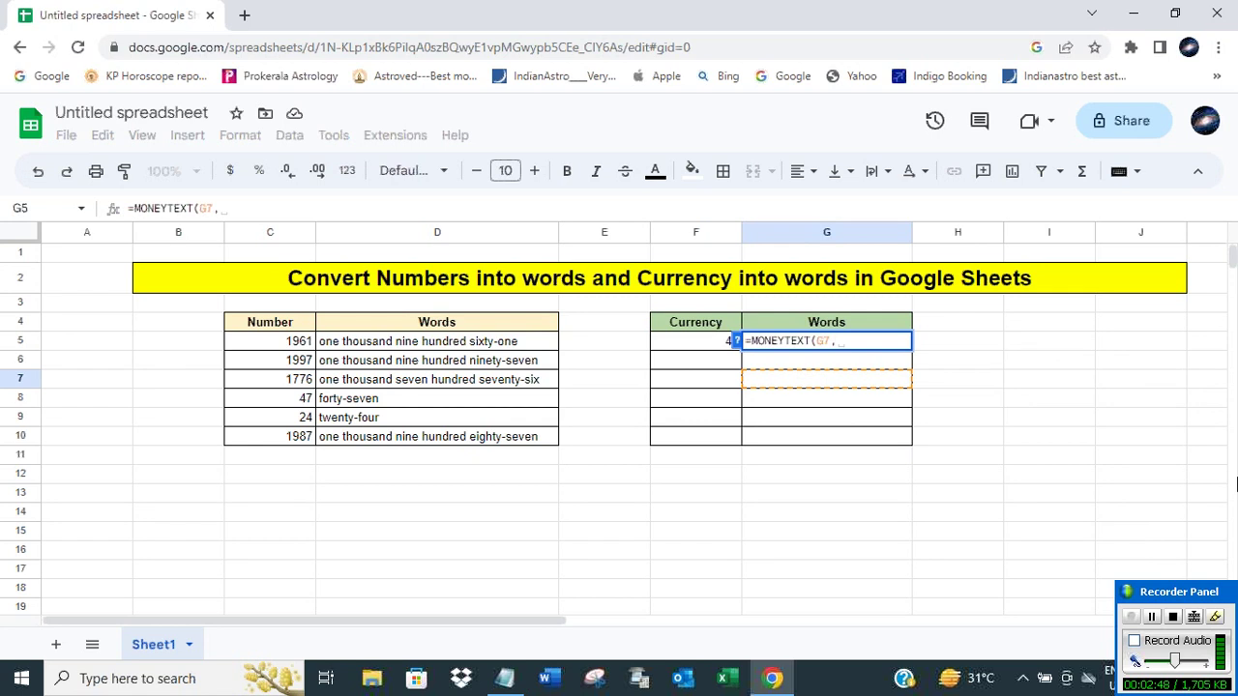
key("BackSpace")
key("BackSpace")
key("BackSpace")
type("F")
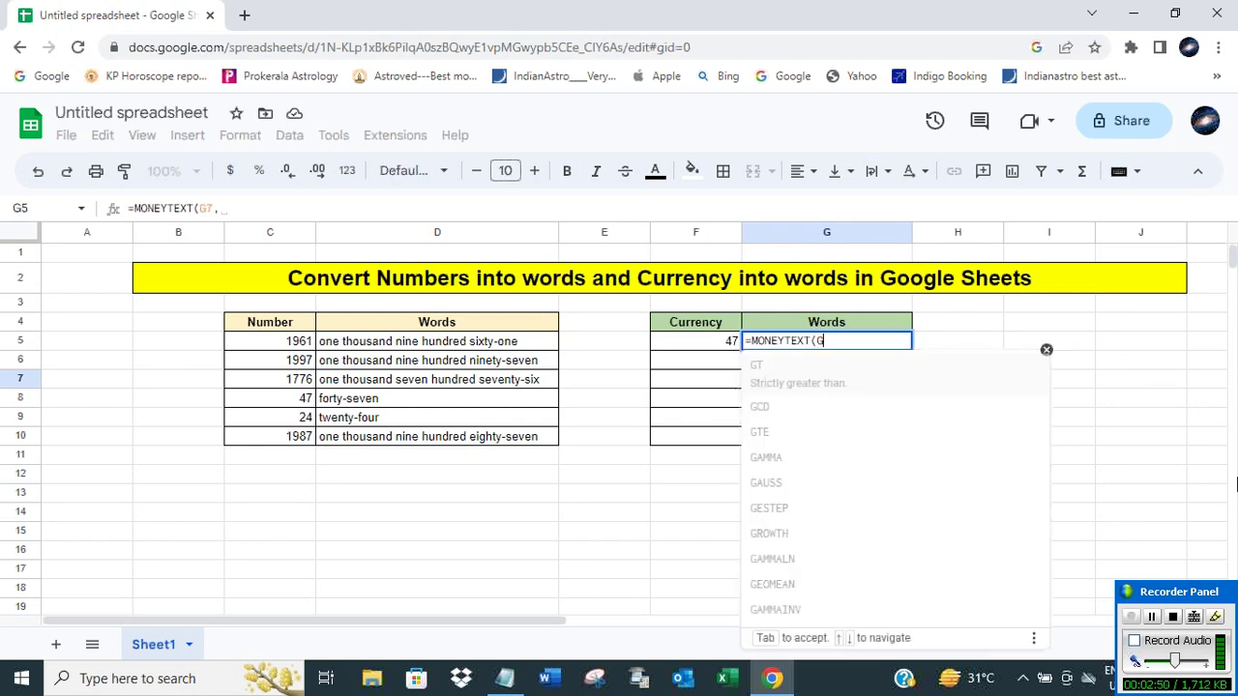
type("5")
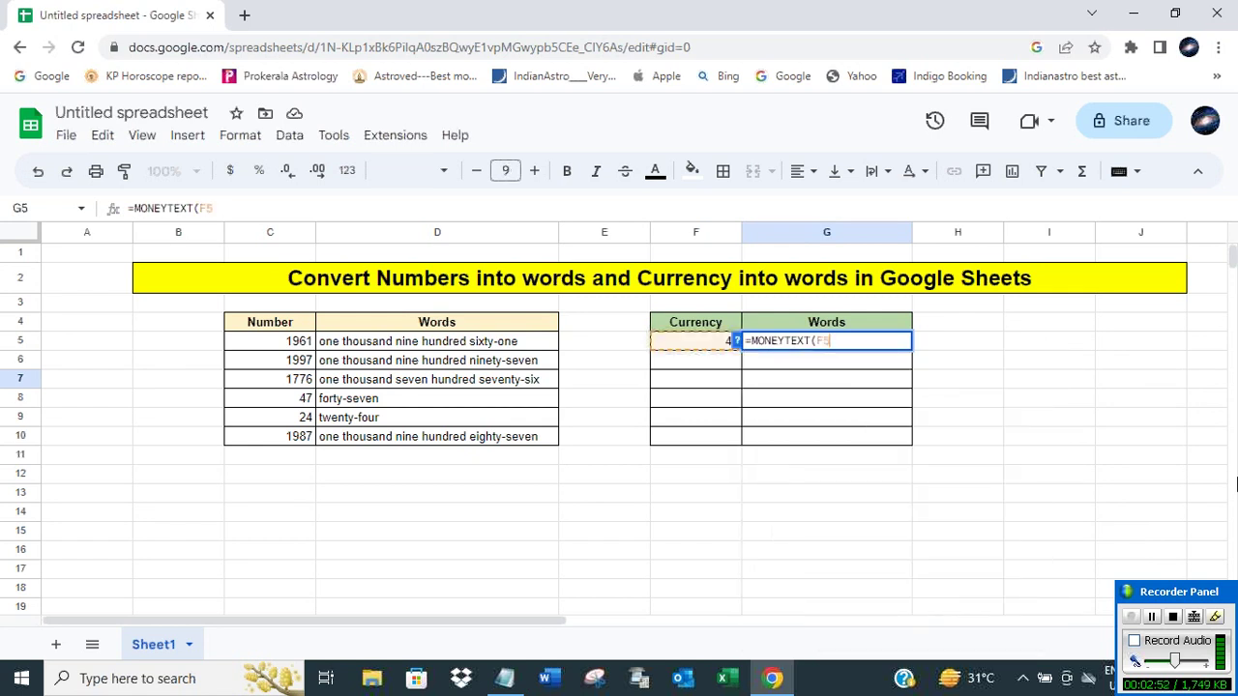
type(",\"USD")
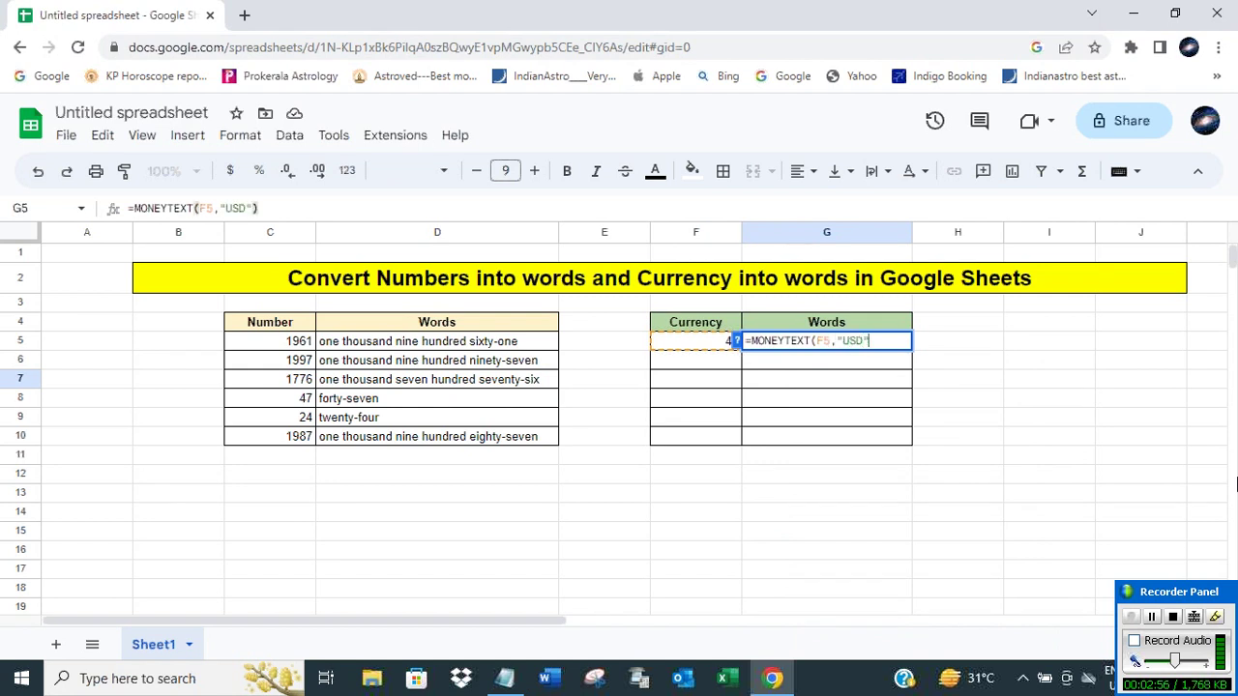
type(")")
key("Return")
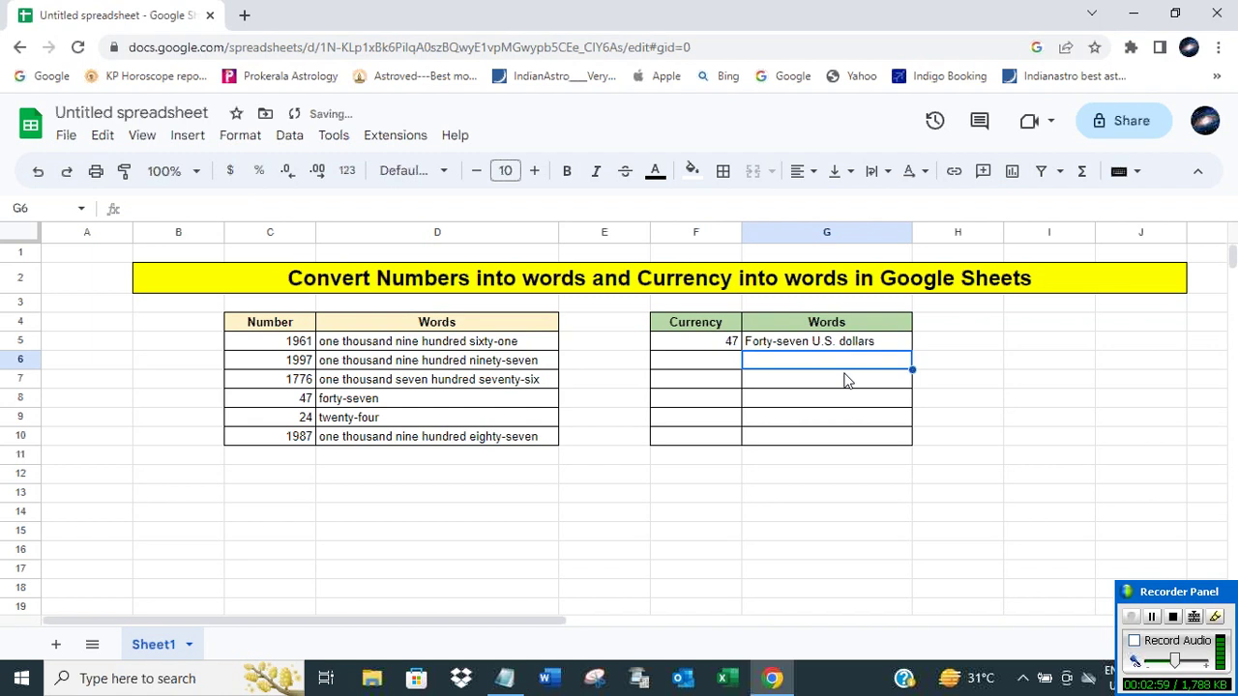
left_click(732, 342)
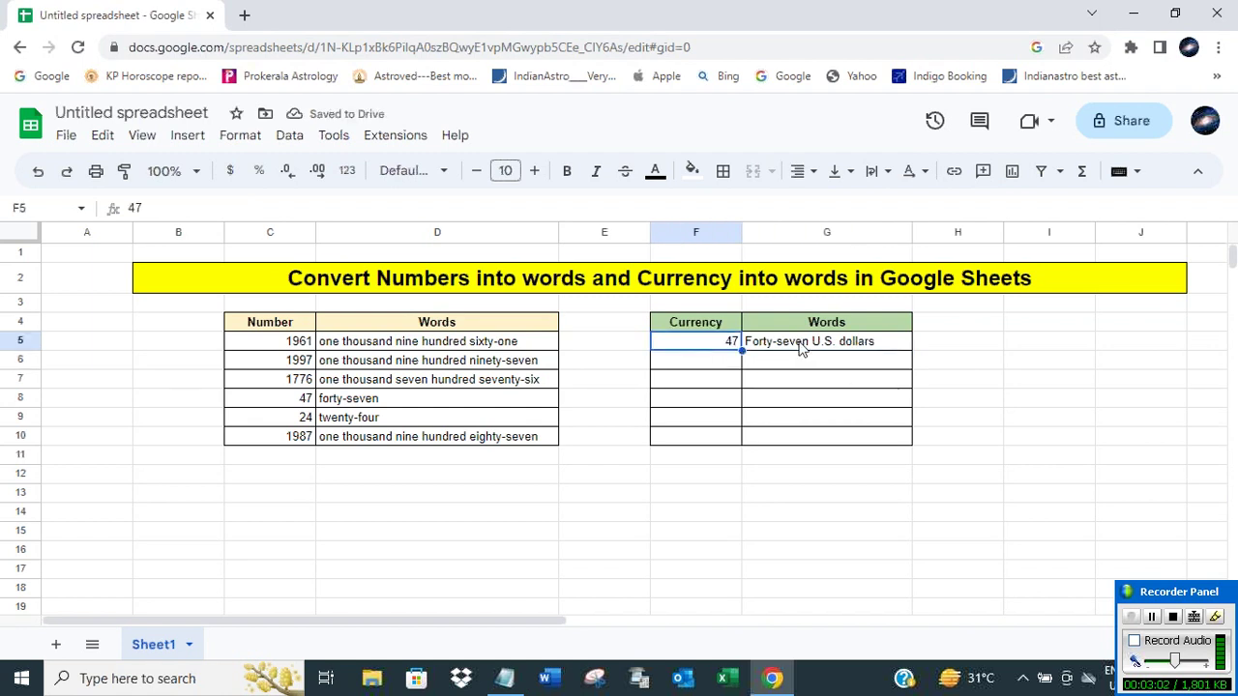
Copy G5's =MONEYTEXT(F5,"USD") formula into the Notepad notes below the NUMBERTEXT one
left_click(799, 348)
left_click_drag(263, 208, 101, 212)
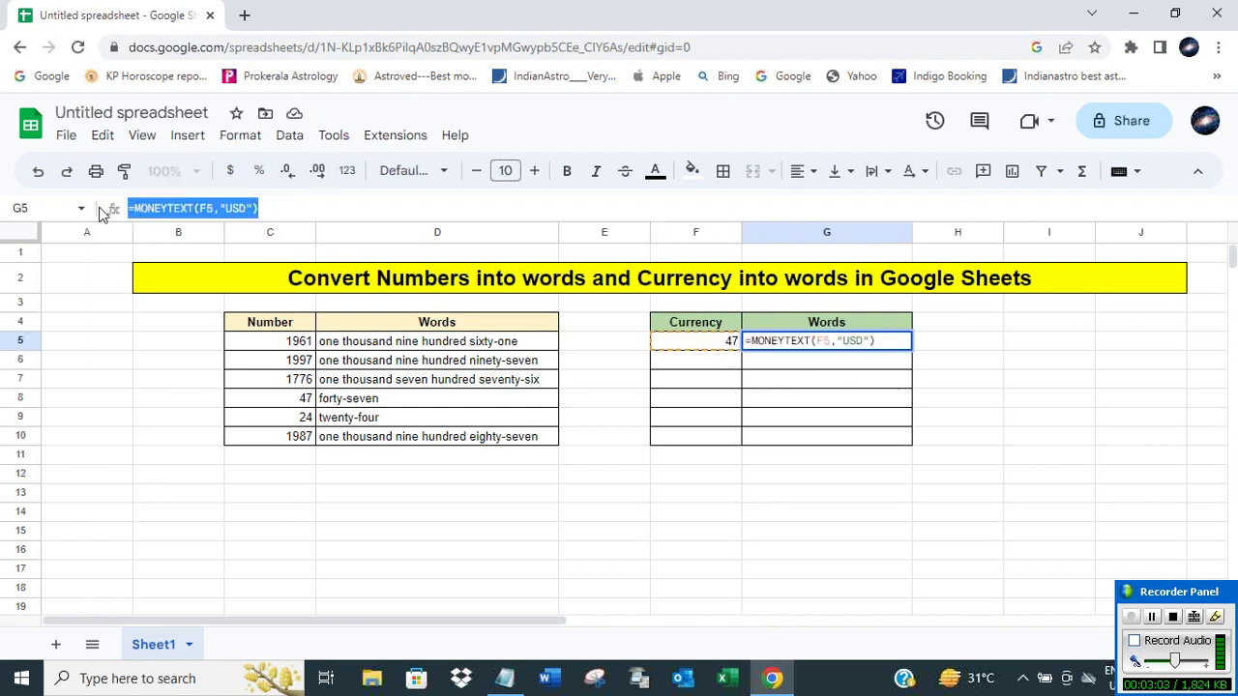
right_click(141, 209)
left_click(191, 277)
left_click(502, 680)
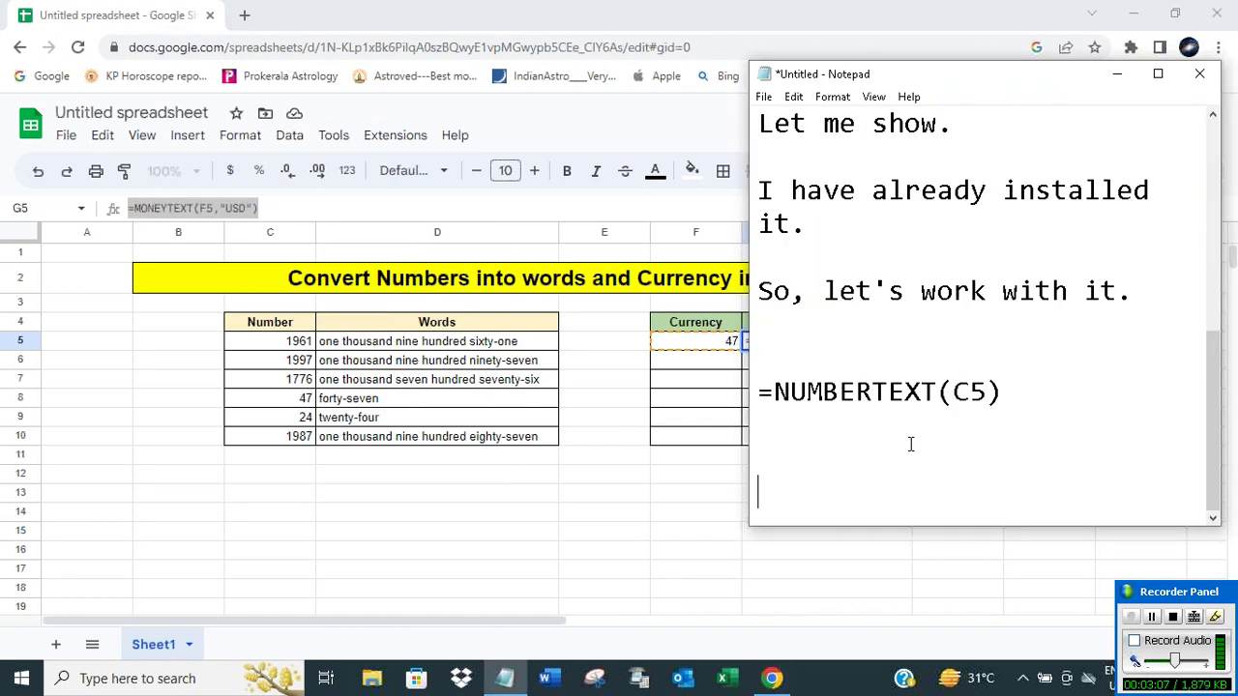
key("ctrl+v")
key("Return")
key("Return")
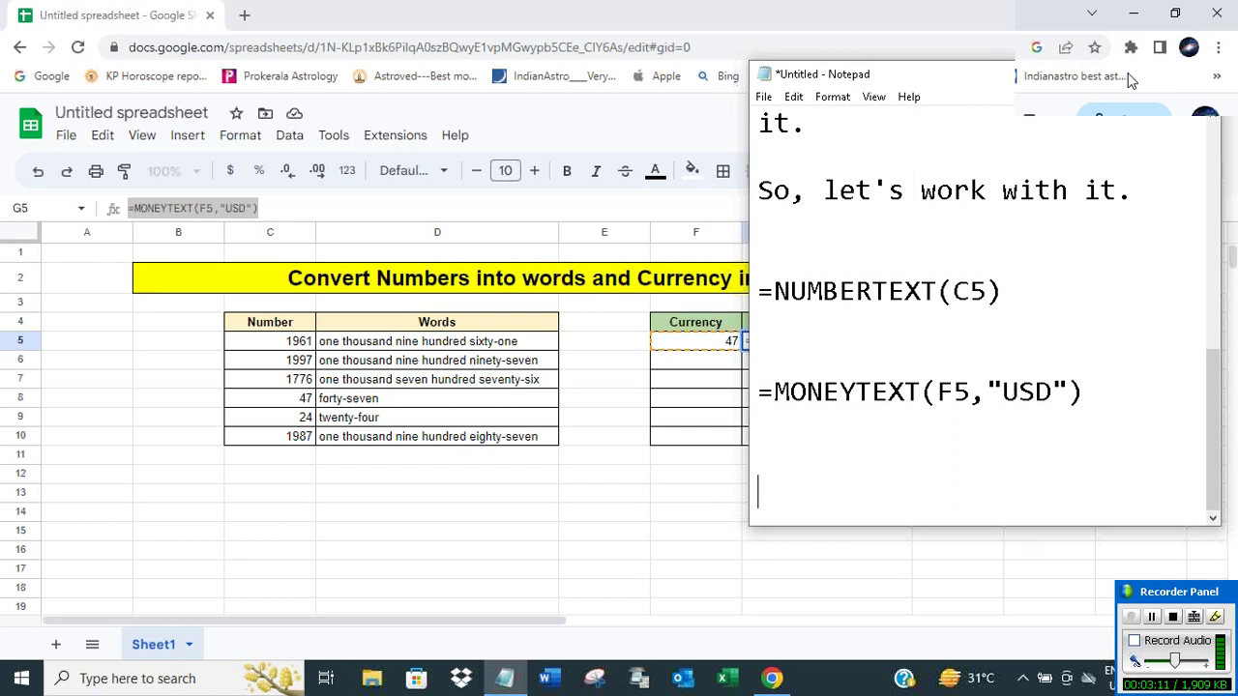
left_click(1130, 81)
left_click(878, 340)
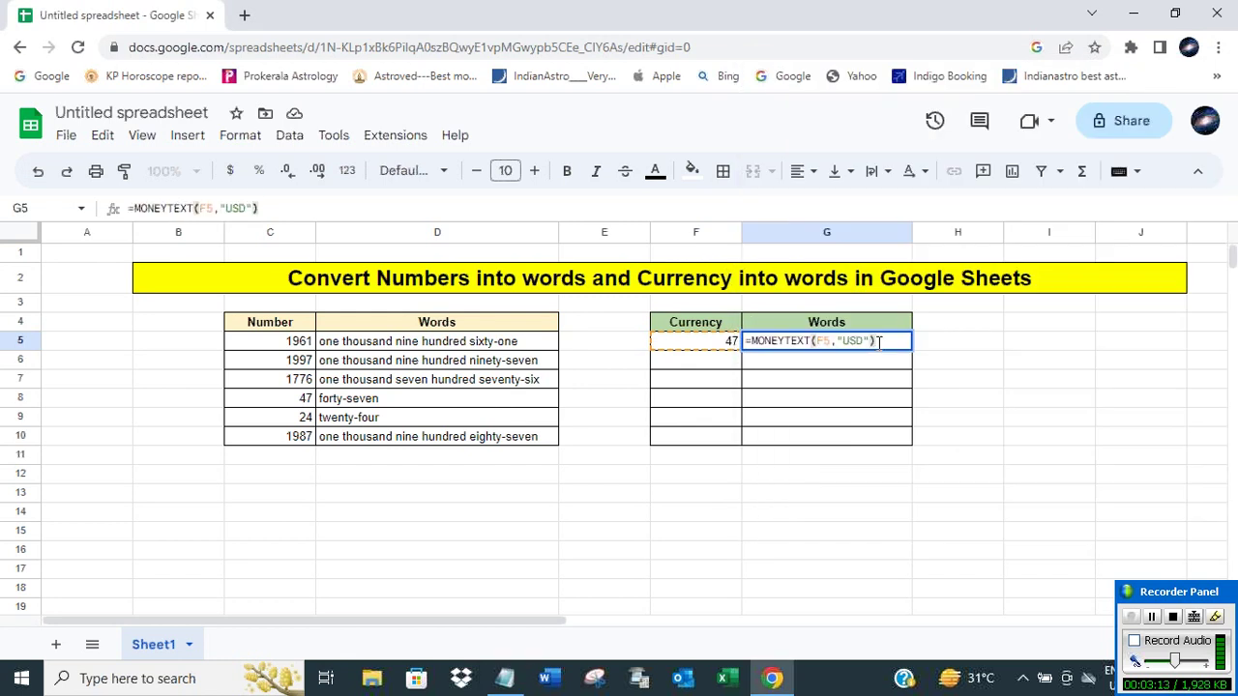
Change G5's currency code from USD to INR, showing 'Forty-seven Indian rupees'
key("BackSpace")
key("BackSpace")
key("BackSpace")
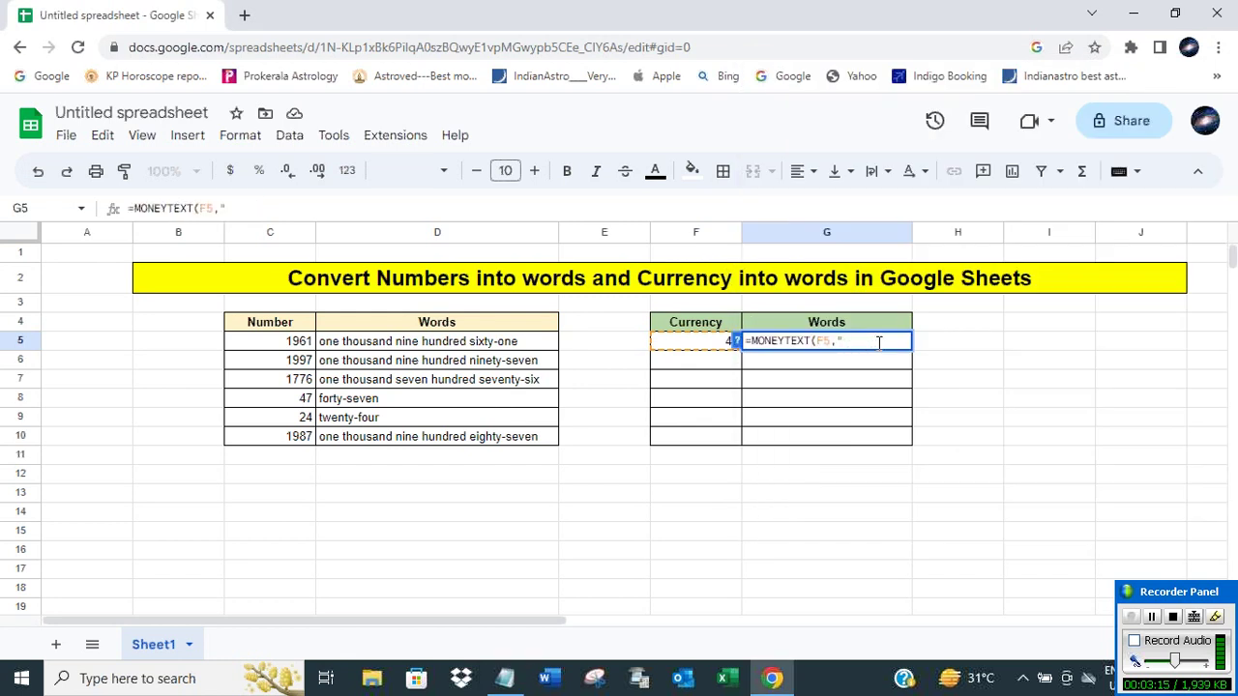
type("INR\")")
key("Return")
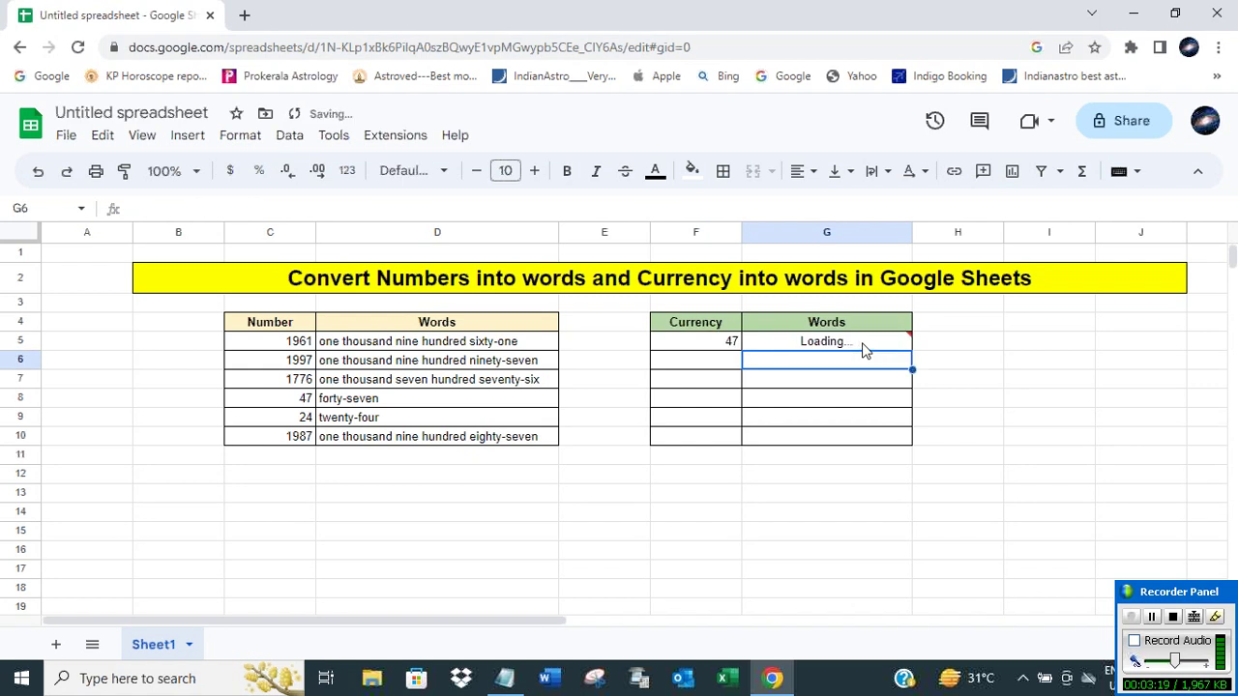
Copy the =MONEYTEXT(F5,"INR") formula into the Notepad notes, then minimize Notepad
left_click(810, 343)
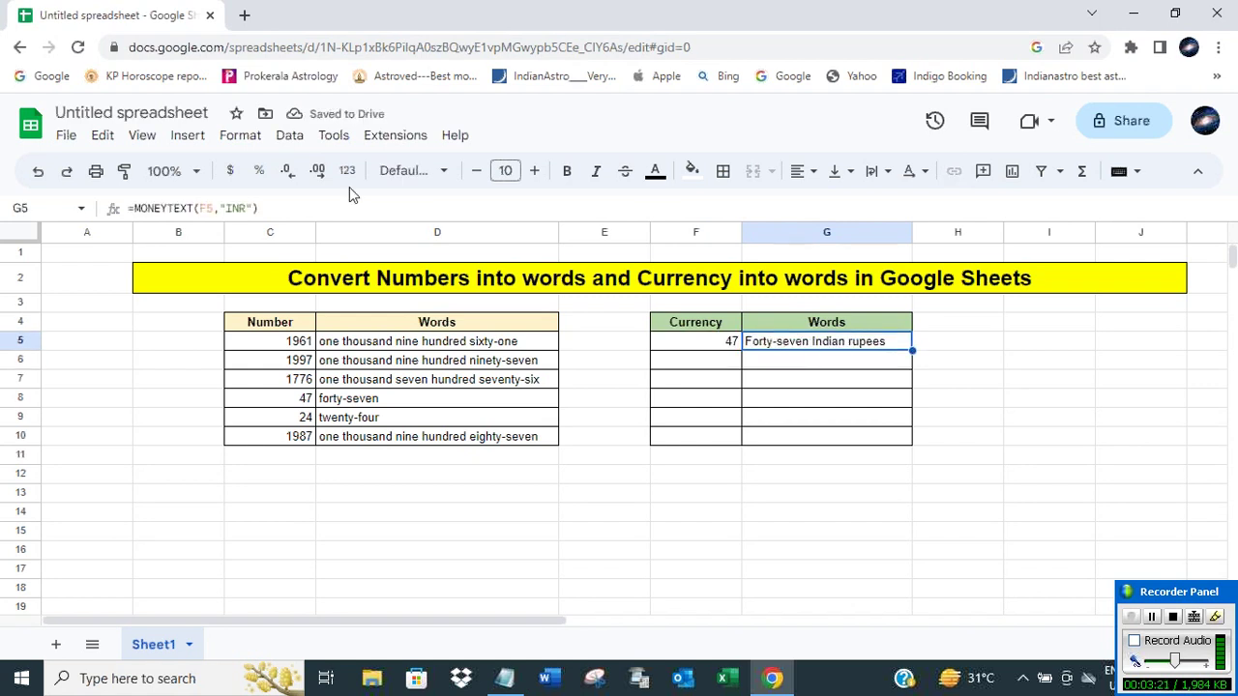
left_click_drag(267, 208, 125, 208)
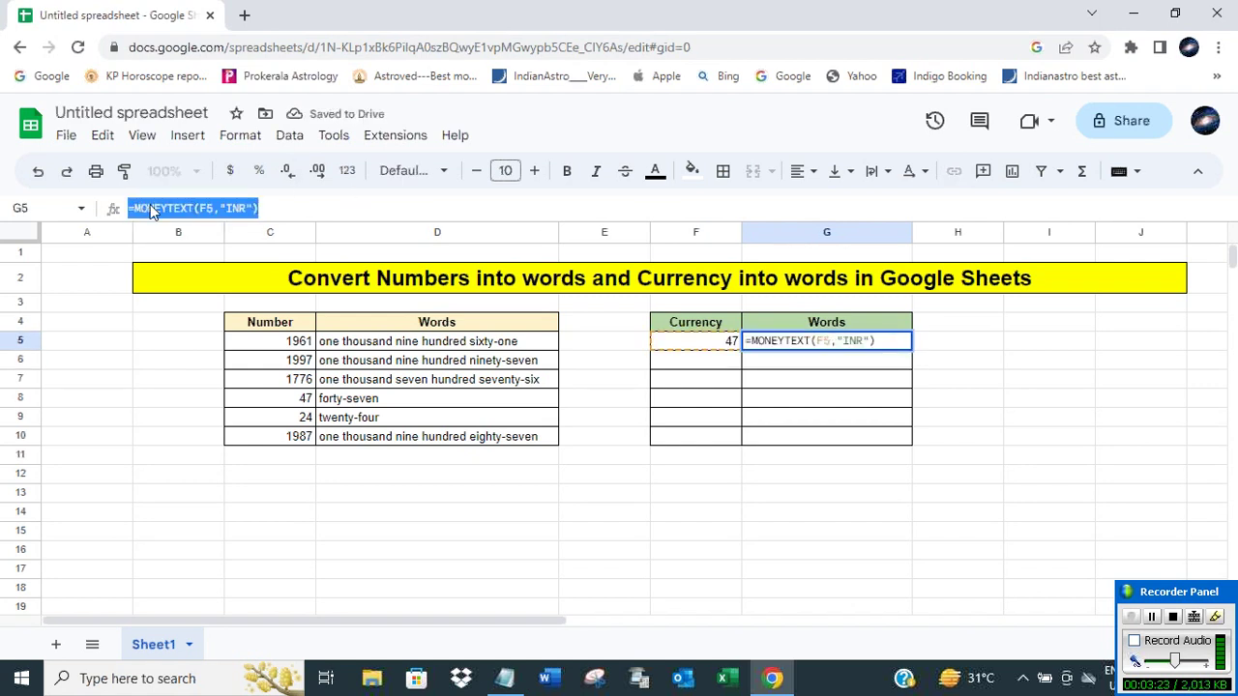
right_click(149, 208)
left_click(191, 271)
left_click(504, 678)
key("ctrl+v")
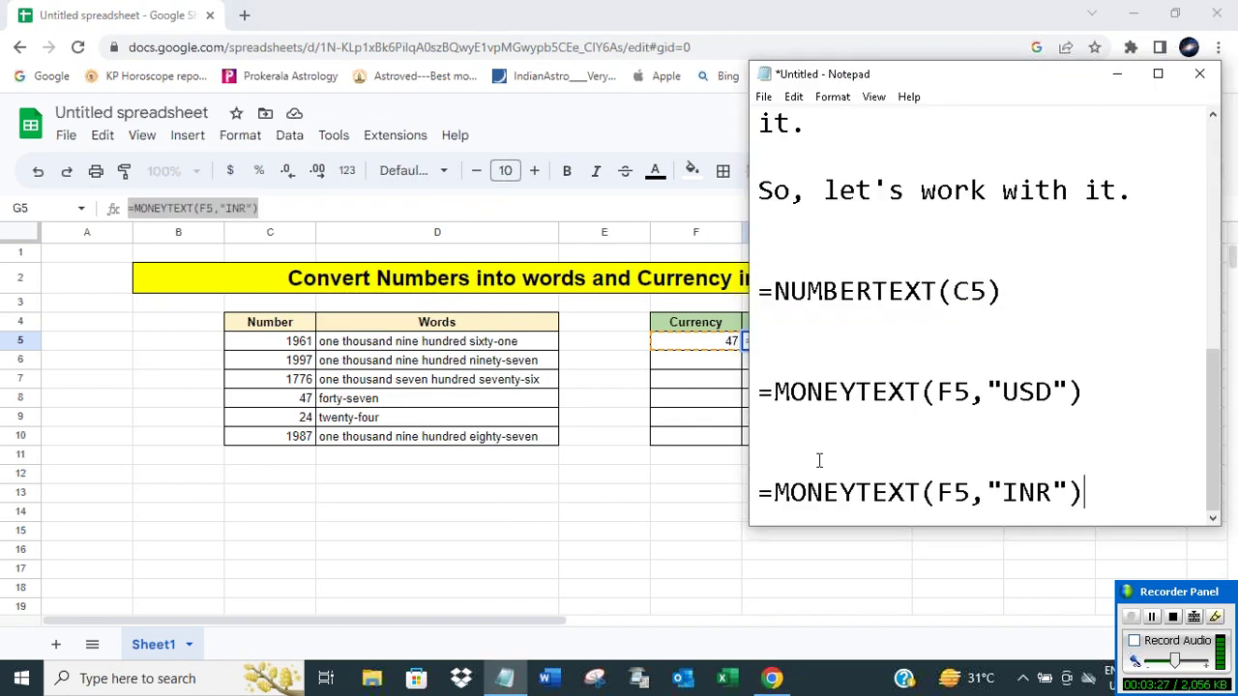
key("Return")
key("Return")
key("Return")
scroll(835, 440, "up", 1)
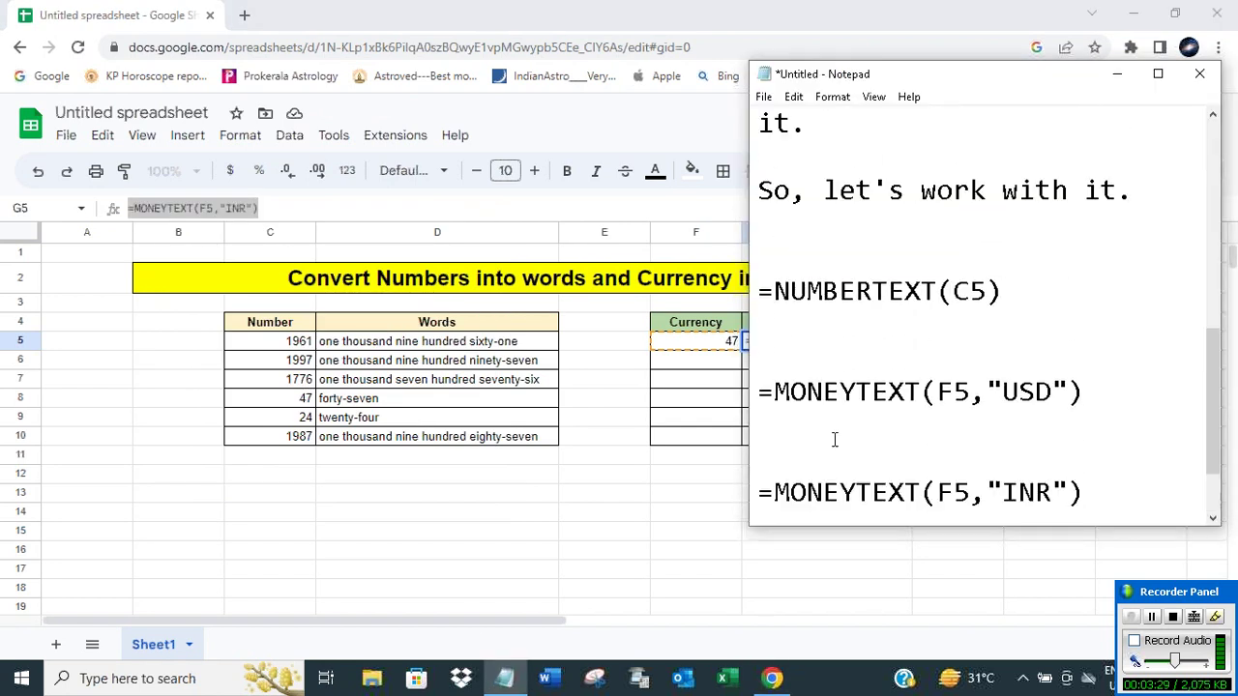
scroll(1110, 265, "down", 1)
left_click(1117, 74)
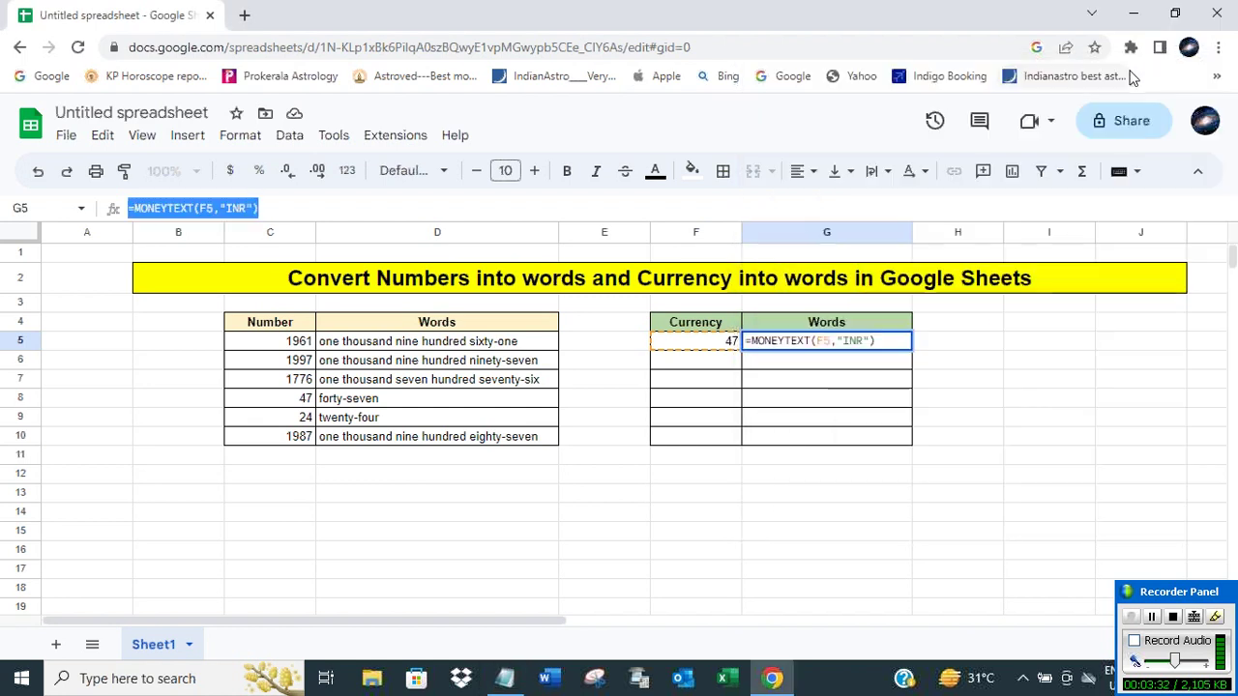
Leave G5, restore Notepad to review the saved formulas, then minimize it again
left_click(714, 476)
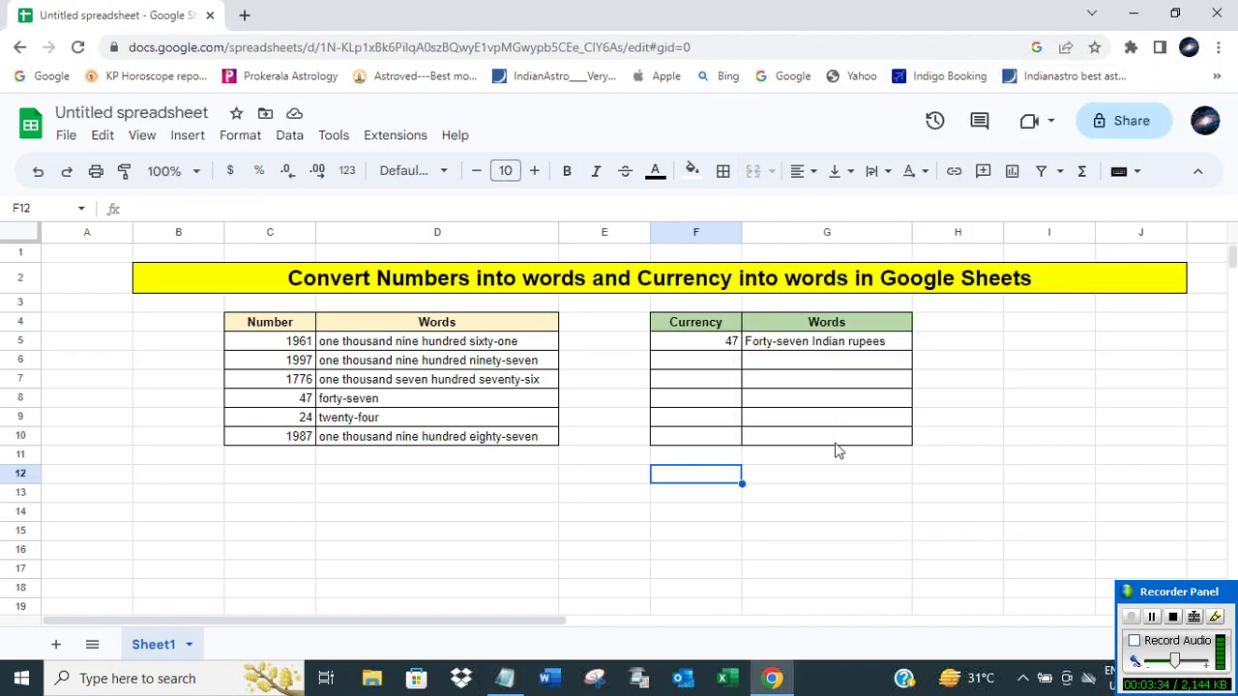
left_click(504, 678)
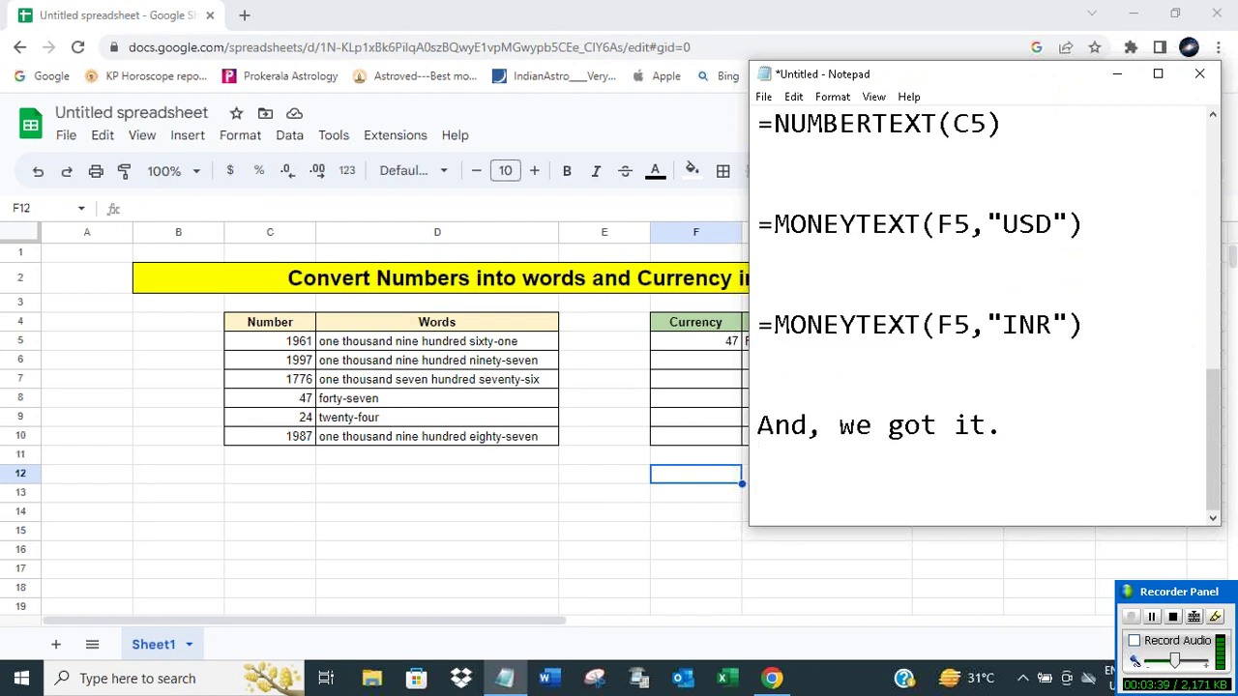
left_click(1117, 73)
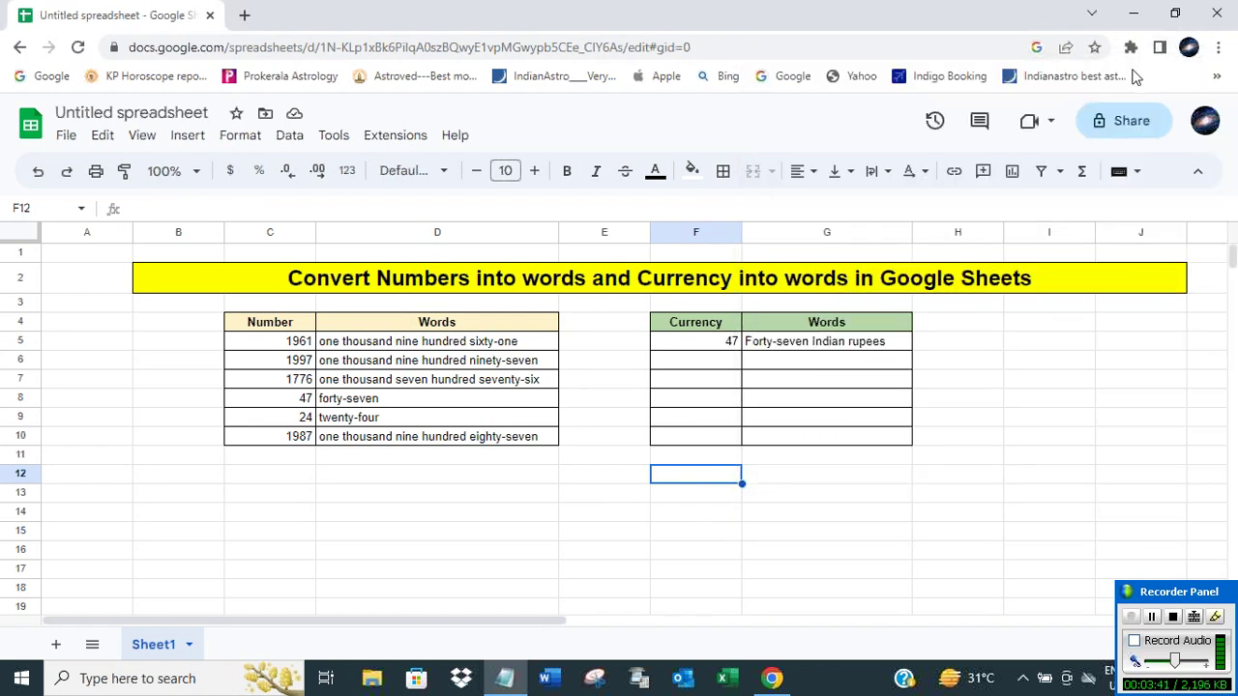